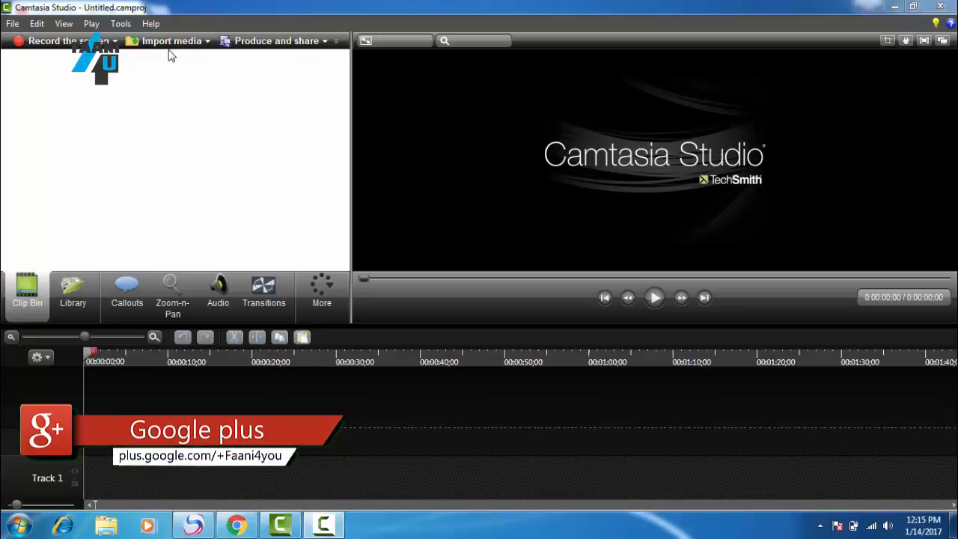
Step: Dismiss the Windows color scheme prompt without choosing an option
{"action": "left_click", "coordinate": [11, 25]}
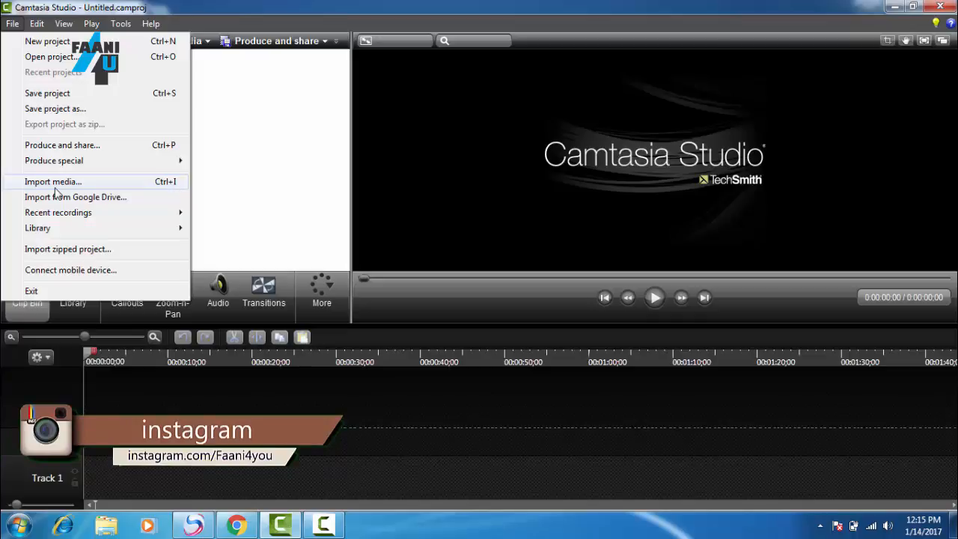
{"action": "left_click", "coordinate": [223, 177]}
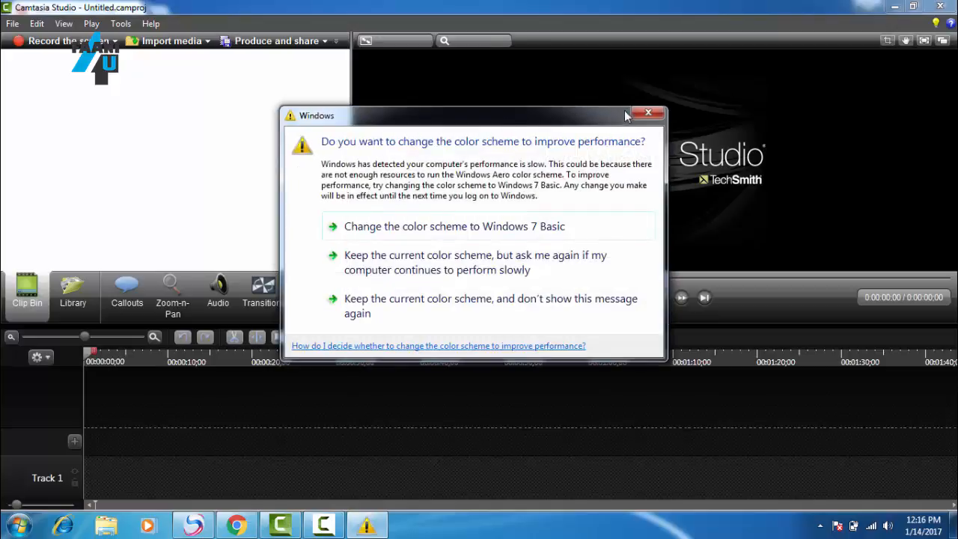
{"action": "left_click", "coordinate": [648, 113]}
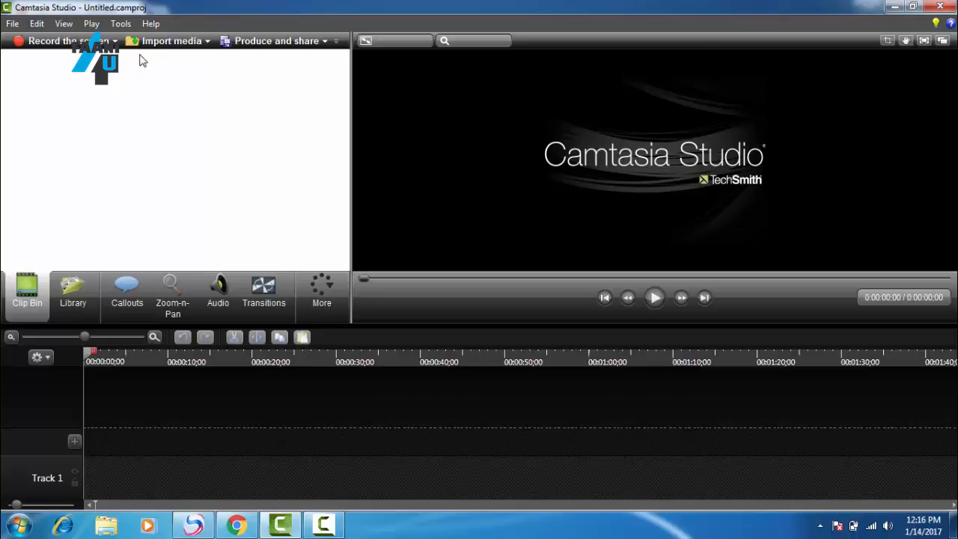
Step: Import the Wildlife video from the Sample Videos folder into the Clip Bin, keeping the file filter on All Media Files
{"action": "right_click", "coordinate": [161, 106]}
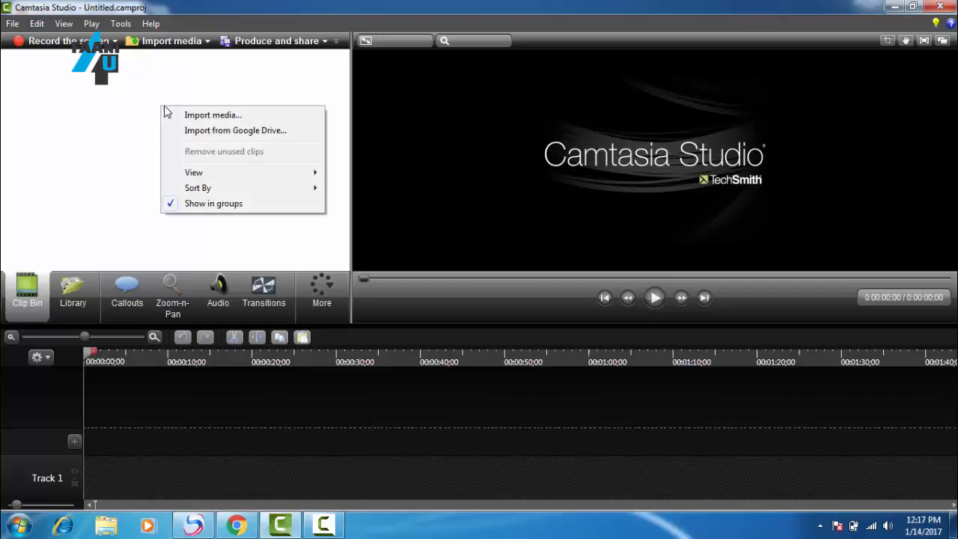
{"action": "left_click", "coordinate": [188, 119]}
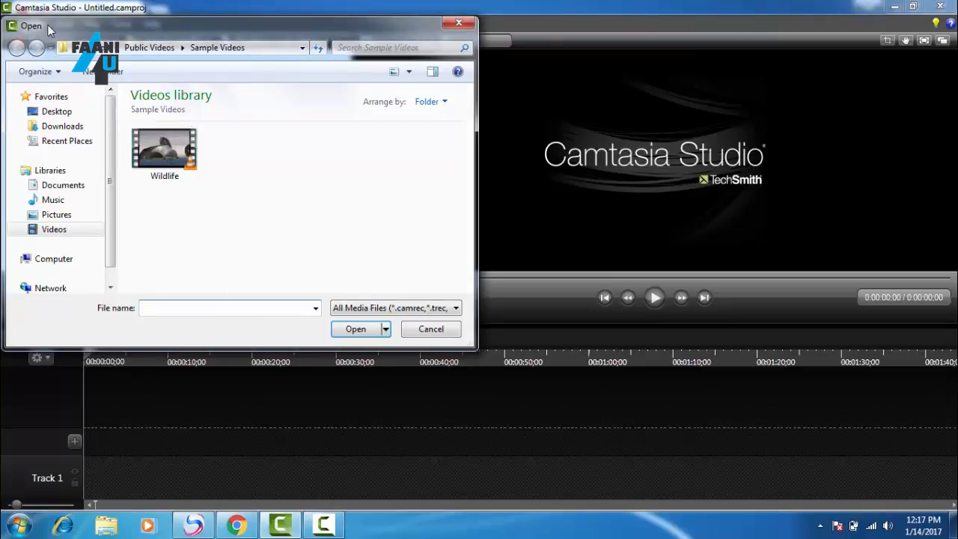
{"action": "left_click_drag", "start_coordinate": [80, 27], "coordinate": [126, 28]}
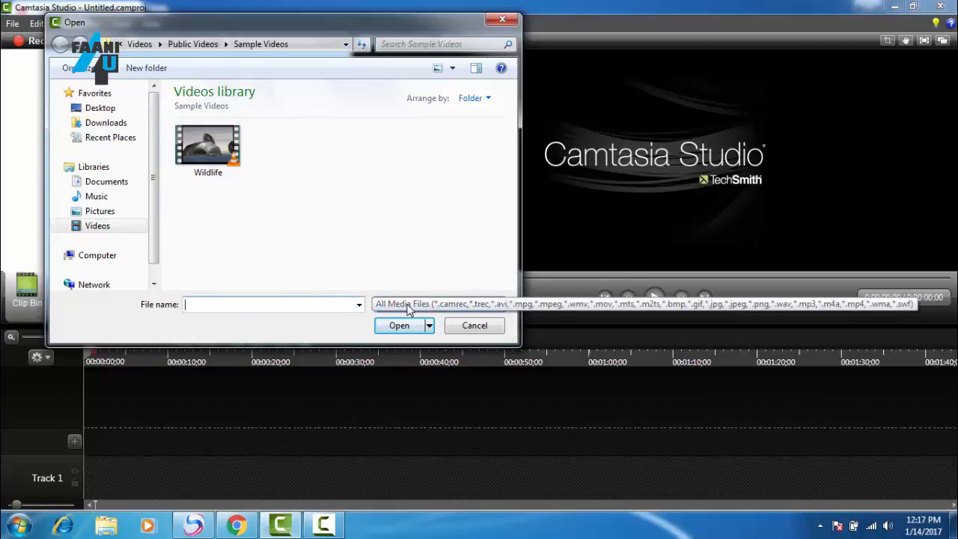
{"action": "left_click", "coordinate": [485, 311]}
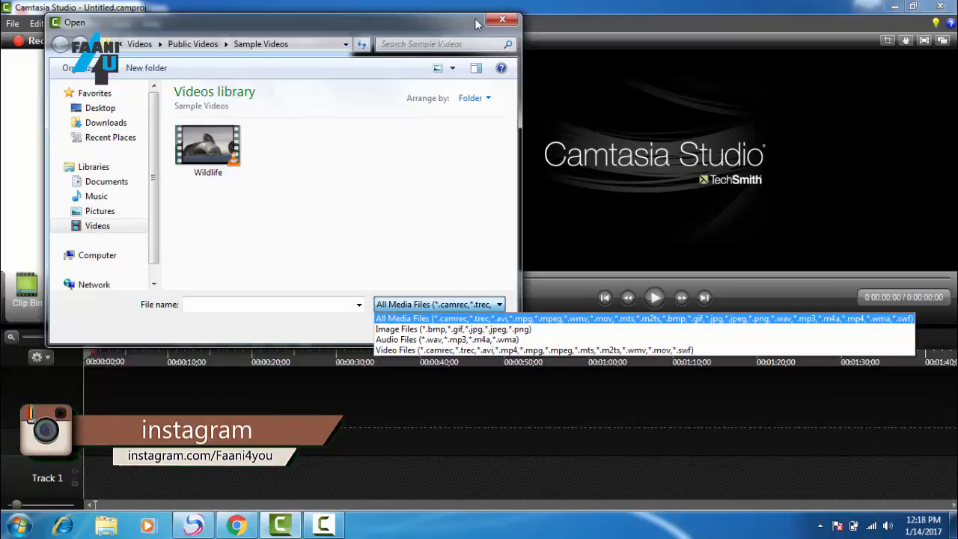
{"action": "left_click", "coordinate": [459, 319]}
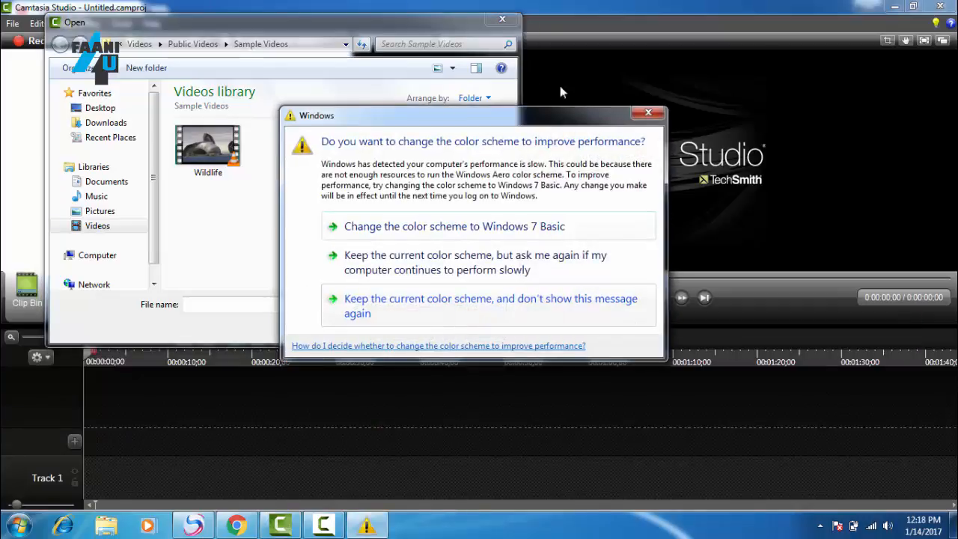
{"action": "left_click", "coordinate": [646, 113]}
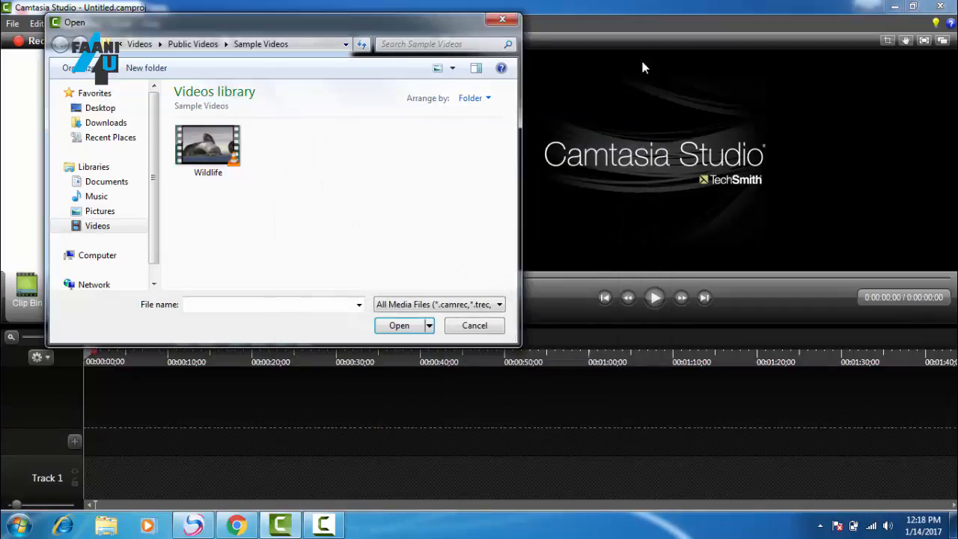
{"action": "left_click", "coordinate": [437, 304]}
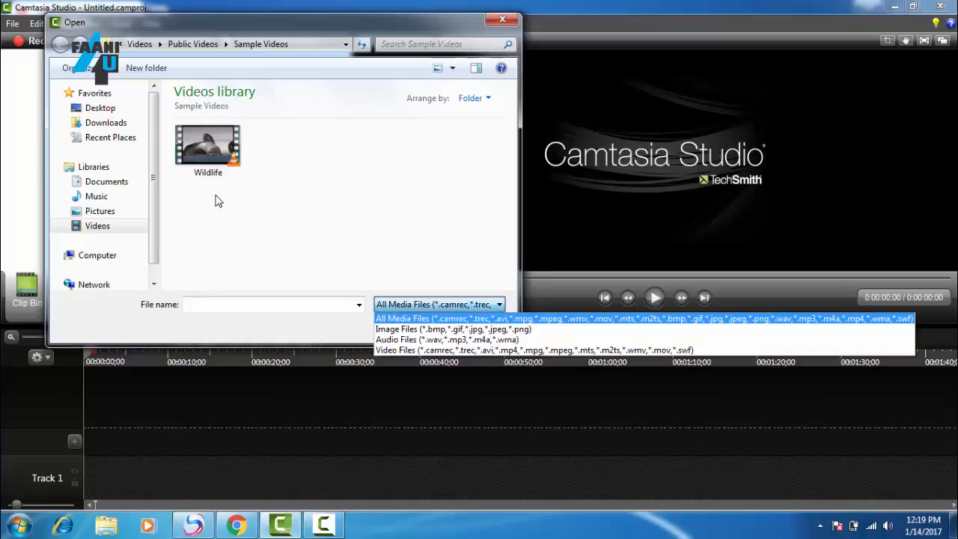
{"action": "left_click", "coordinate": [215, 158]}
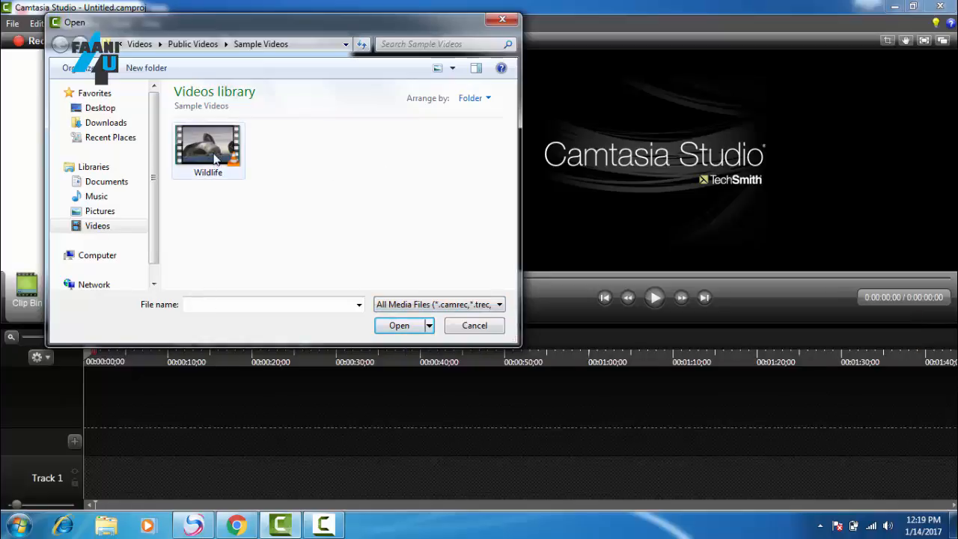
{"action": "left_click", "coordinate": [214, 157]}
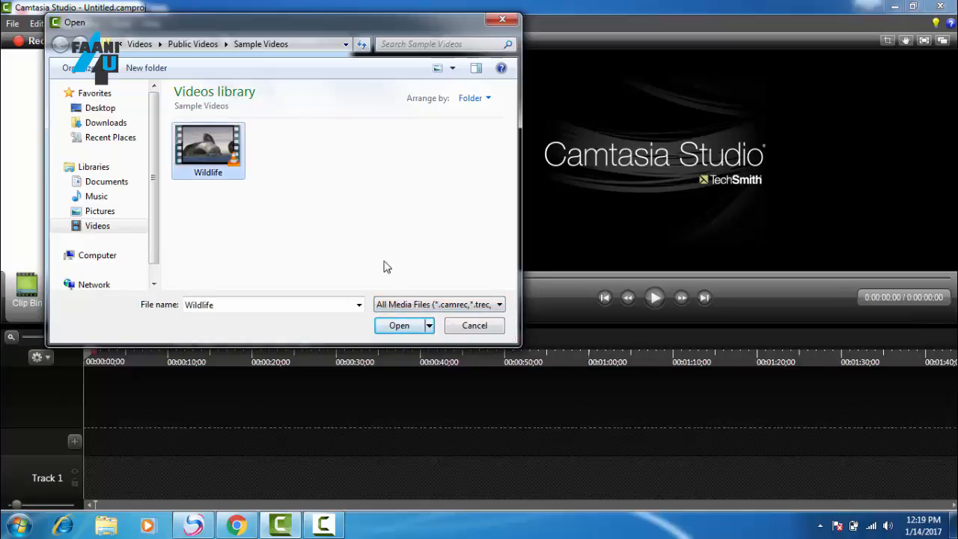
{"action": "left_click", "coordinate": [393, 325]}
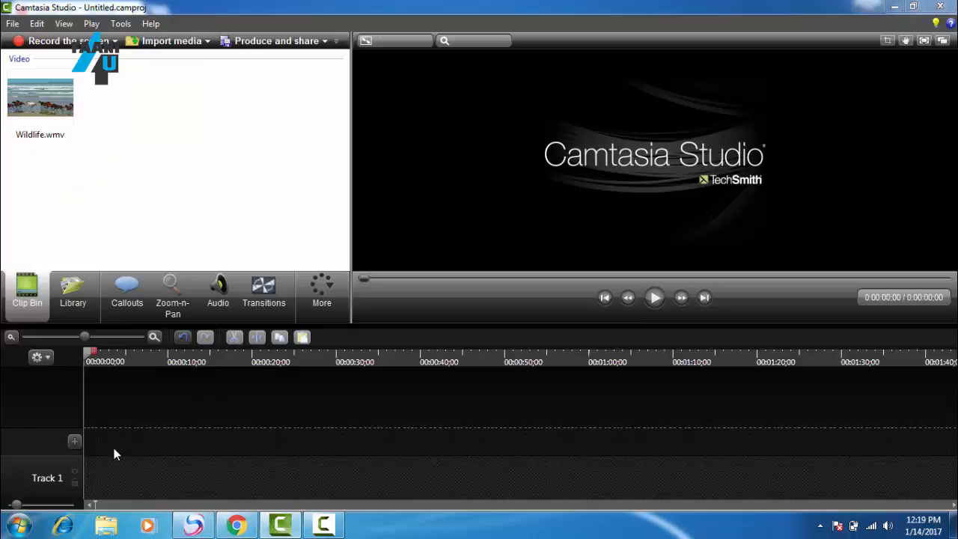
{"action": "left_click", "coordinate": [36, 95]}
{"action": "right_click", "coordinate": [32, 86]}
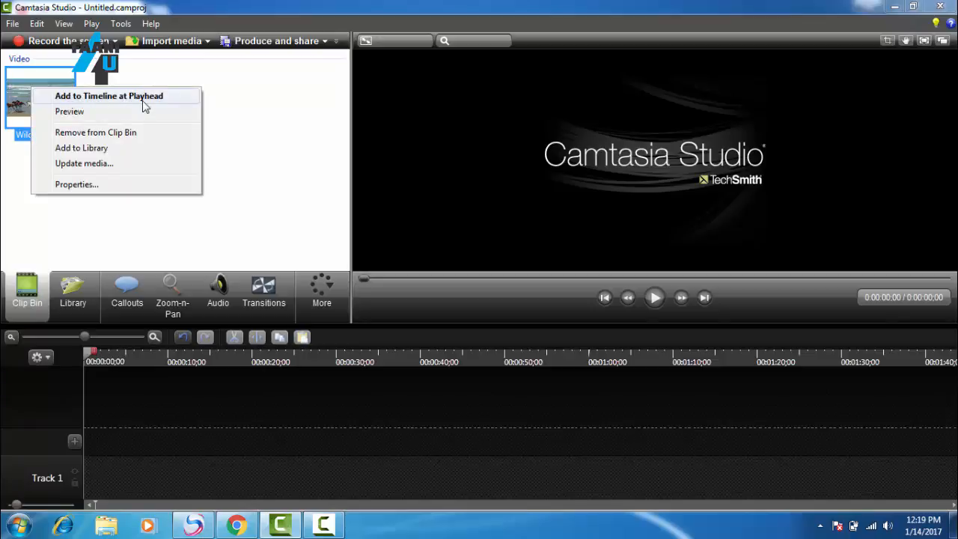
{"action": "left_click", "coordinate": [263, 111]}
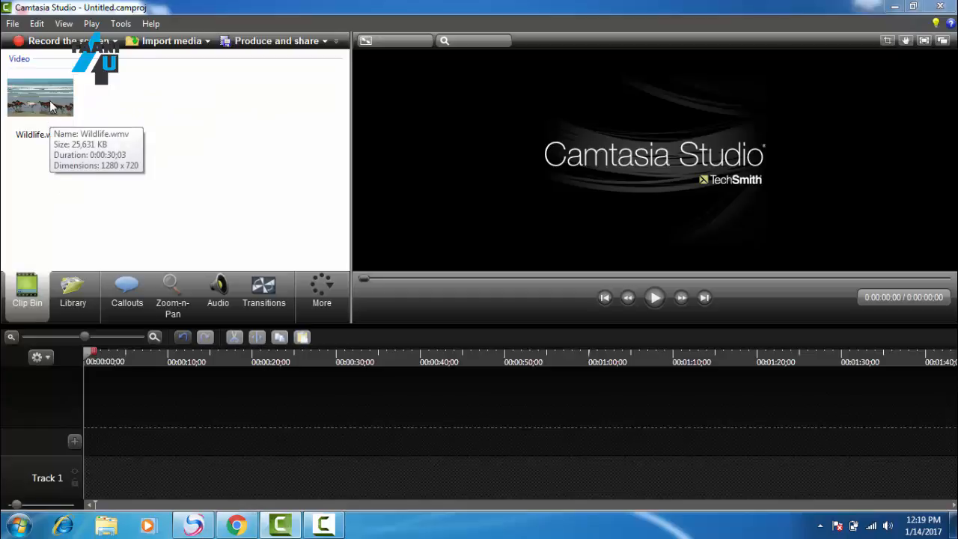
Step: Place the Wildlife.wmv clip on Track 1 and align it with the start of the timeline
{"action": "left_click_drag", "start_coordinate": [50, 101], "coordinate": [131, 432]}
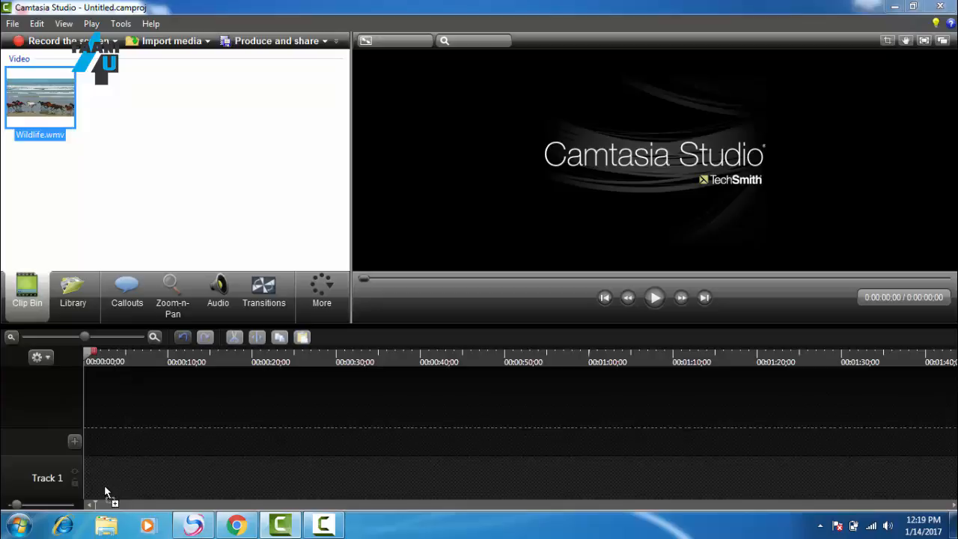
{"action": "left_click_drag", "start_coordinate": [93, 483], "coordinate": [92, 483]}
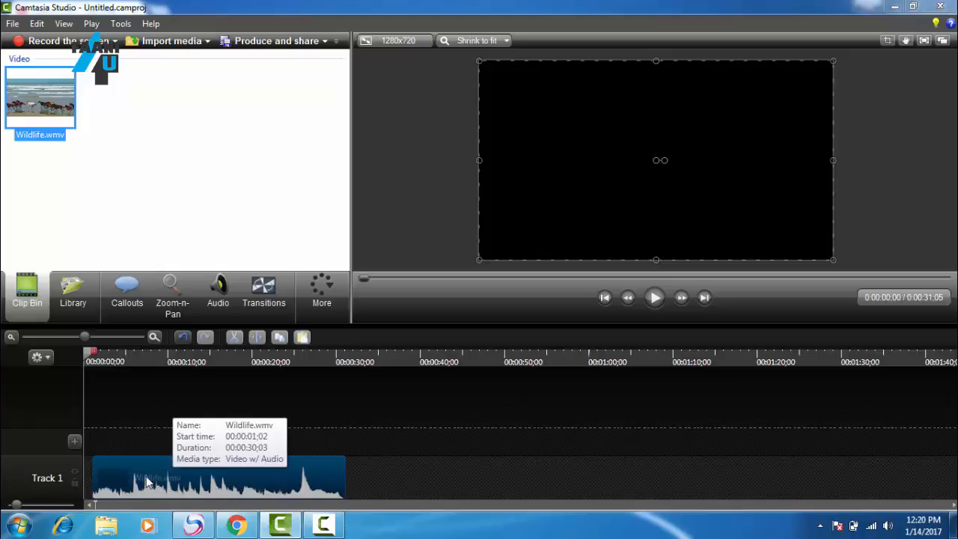
{"action": "left_click_drag", "start_coordinate": [146, 476], "coordinate": [158, 482]}
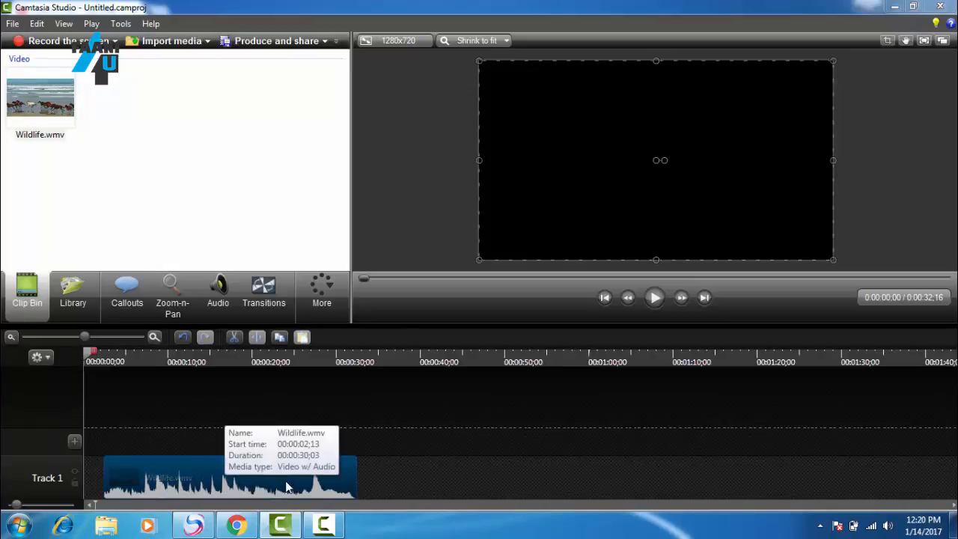
{"action": "left_click_drag", "start_coordinate": [287, 487], "coordinate": [255, 487]}
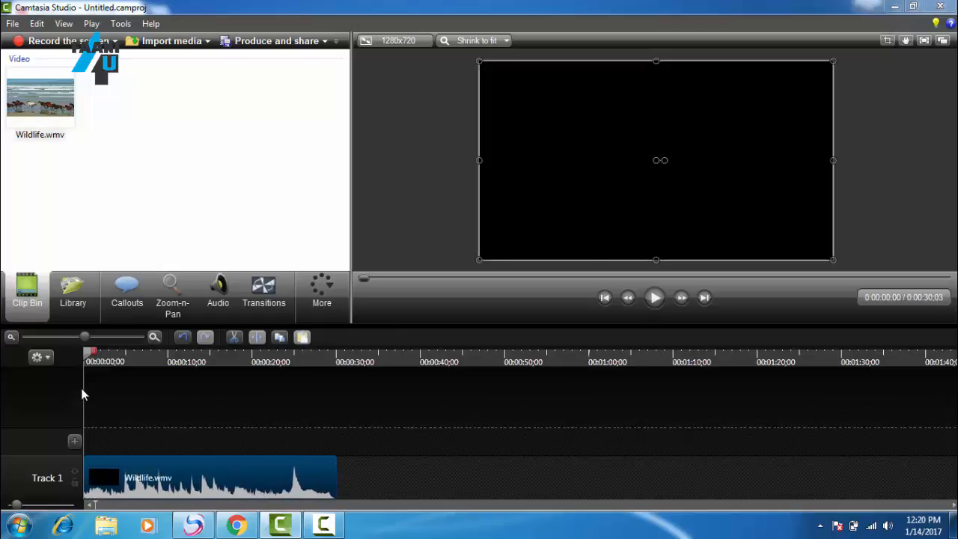
Step: Preview the first five seconds or so of the Wildlife.wmv clip and delete it from Track 1
{"action": "left_click", "coordinate": [659, 302]}
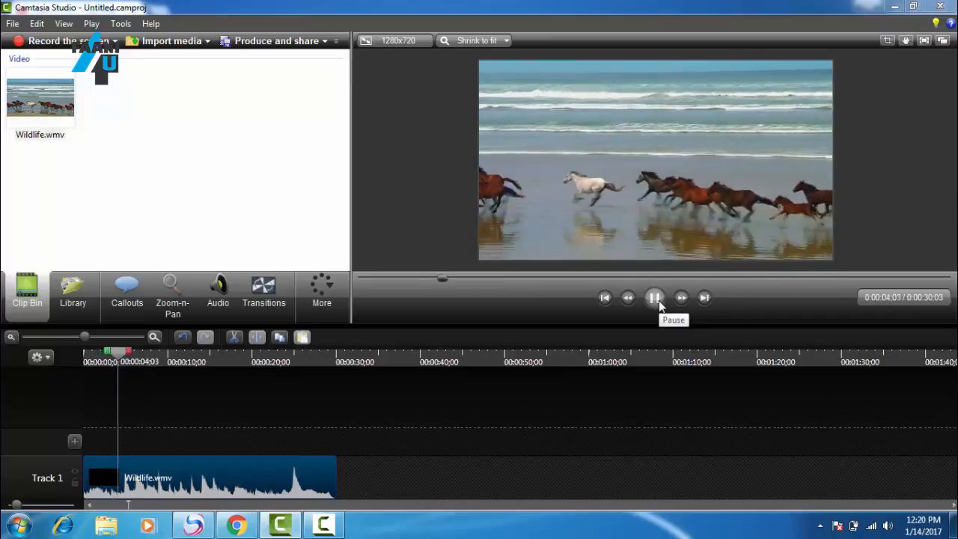
{"action": "left_click", "coordinate": [655, 298]}
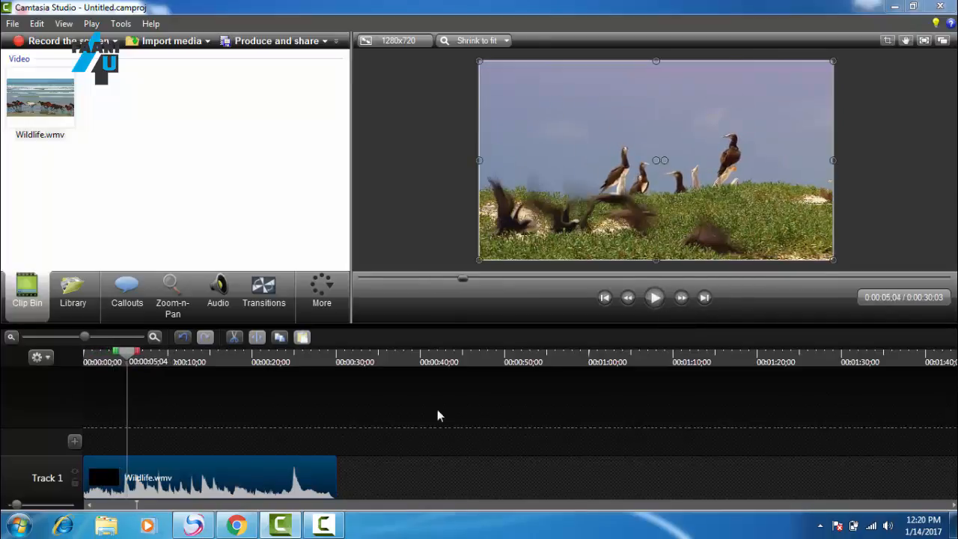
{"action": "right_click", "coordinate": [253, 475]}
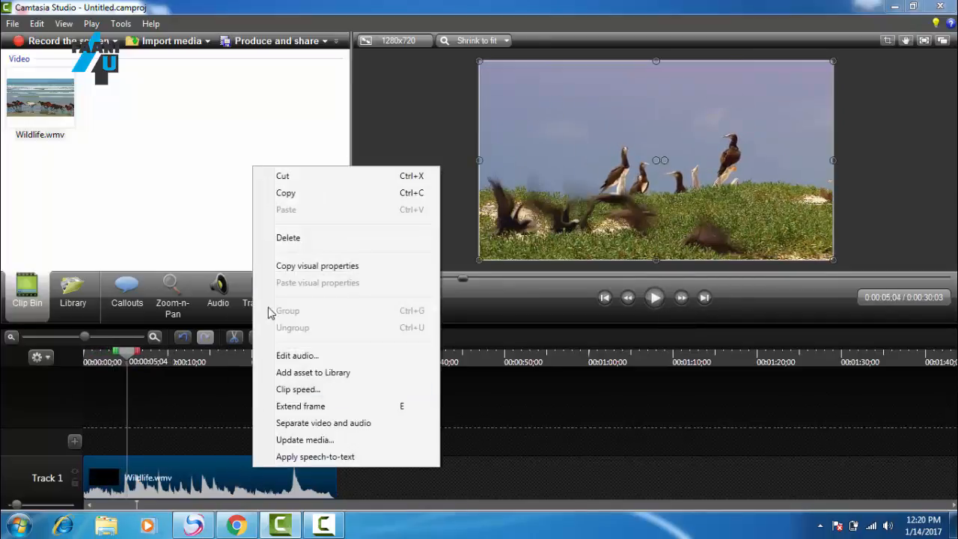
{"action": "left_click", "coordinate": [288, 238]}
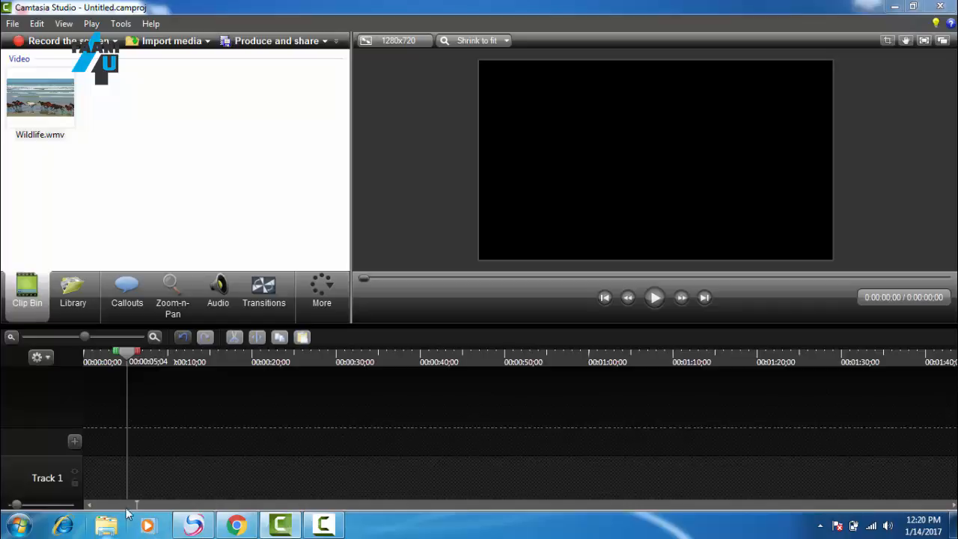
Step: Add Wildlife.wmv to the timeline at the playhead, and move both the clip and the playhead to the timeline's start
{"action": "right_click", "coordinate": [47, 103]}
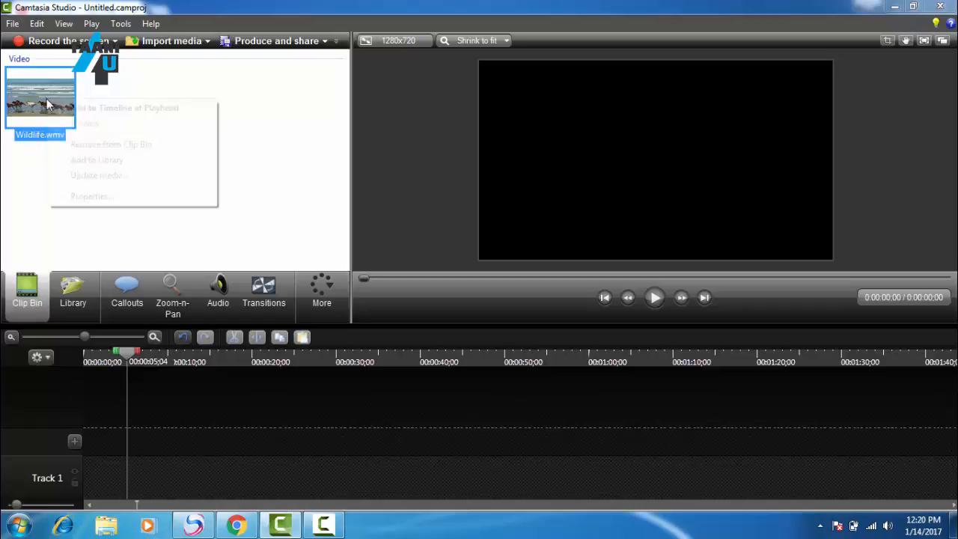
{"action": "left_click", "coordinate": [81, 112]}
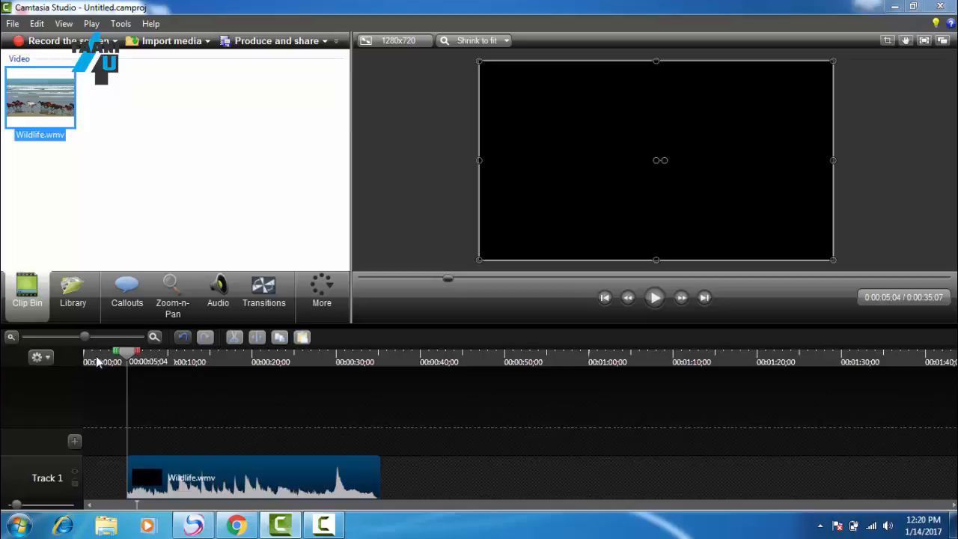
{"action": "left_click_drag", "start_coordinate": [275, 477], "coordinate": [224, 483]}
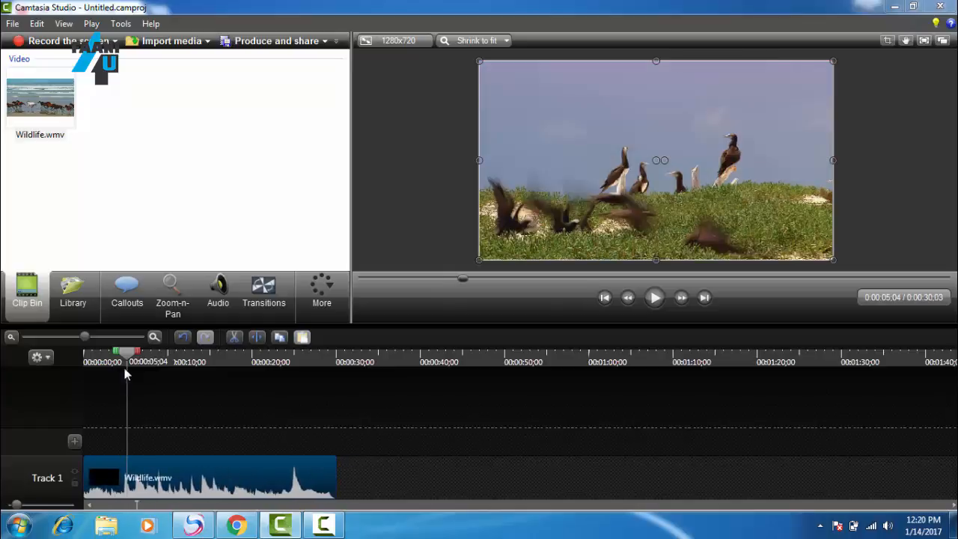
{"action": "left_click_drag", "start_coordinate": [129, 363], "coordinate": [61, 355]}
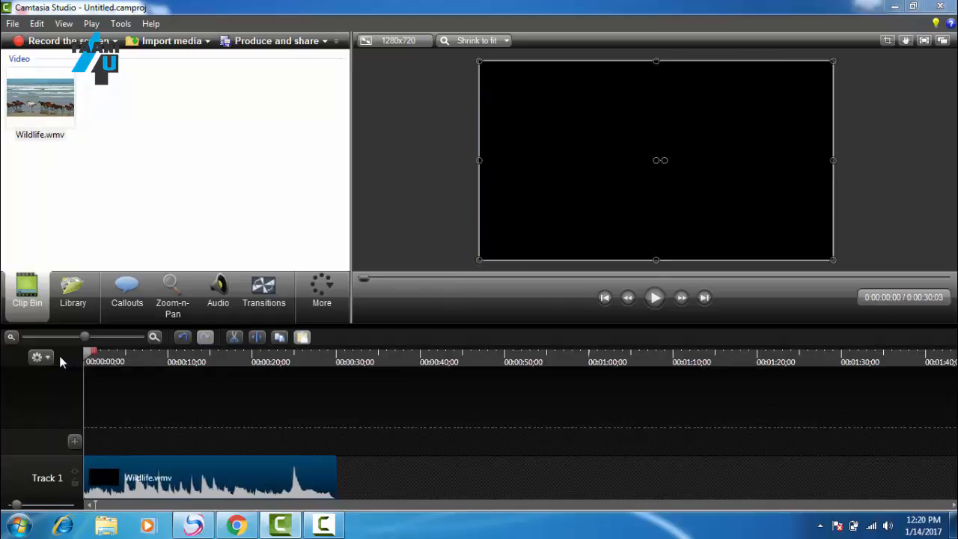
Step: Replace the clip on Track 1 by deleting it and adding Wildlife.wmv from the Clip Bin at the playhead
{"action": "right_click", "coordinate": [164, 473]}
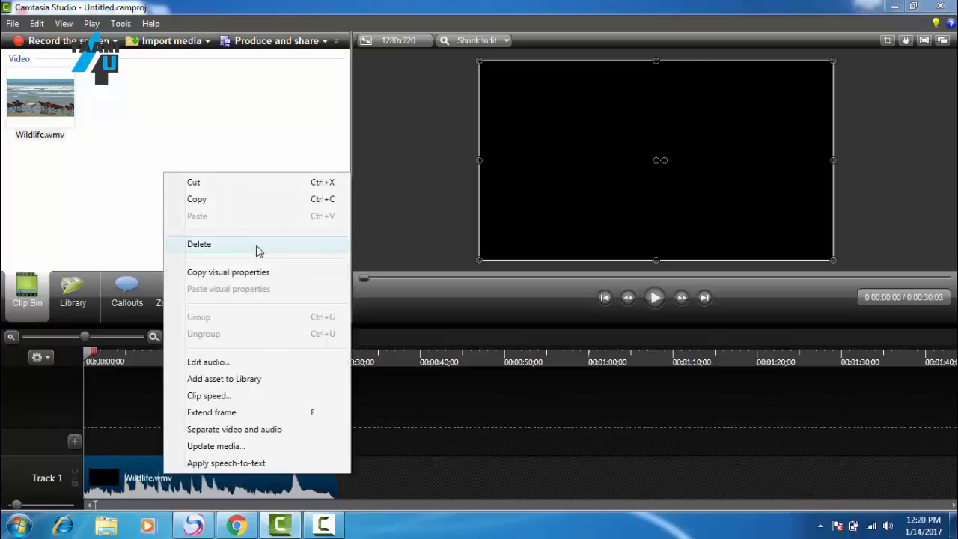
{"action": "left_click", "coordinate": [257, 245]}
{"action": "right_click", "coordinate": [39, 125]}
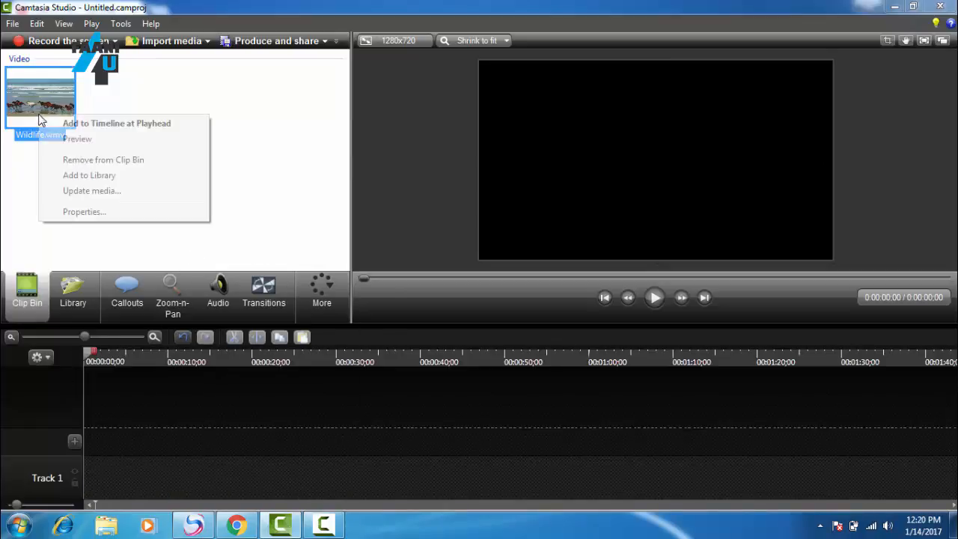
{"action": "left_click", "coordinate": [84, 123]}
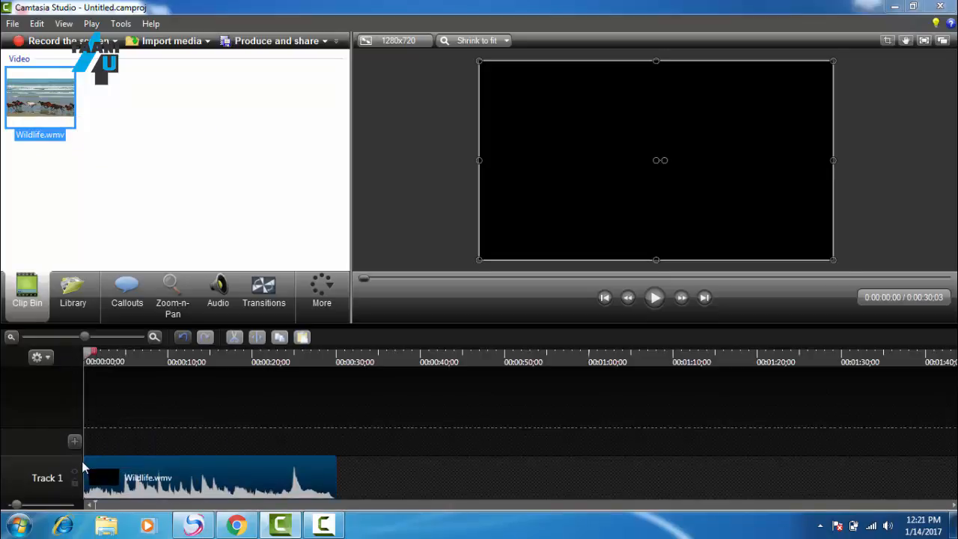
Step: Play the timeline from the beginning and pause after about nine seconds
{"action": "mouse_move", "coordinate": [88, 354]}
{"action": "left_mouse_down"}
{"action": "mouse_move", "coordinate": [121, 355]}
{"action": "mouse_move", "coordinate": [83, 363]}
{"action": "left_mouse_up"}
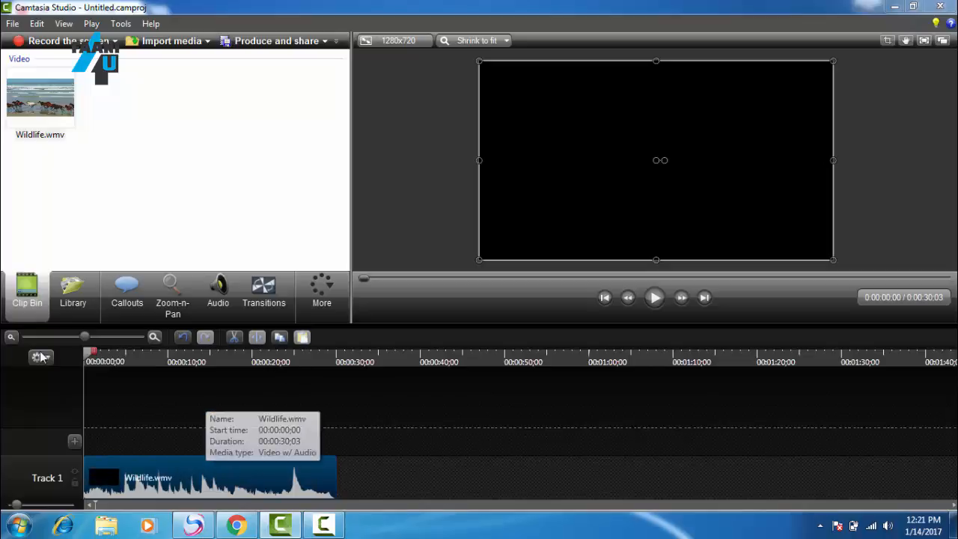
{"action": "left_click", "coordinate": [653, 299]}
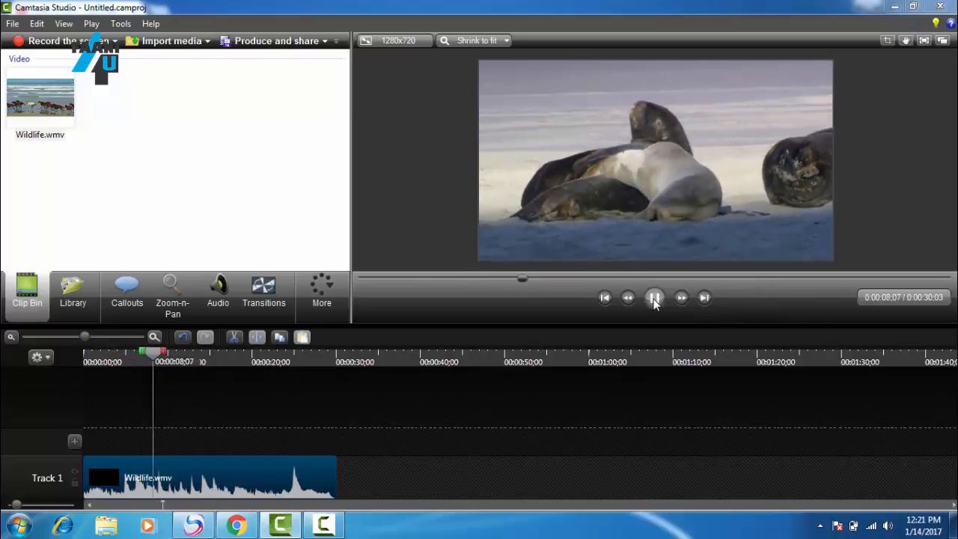
{"action": "left_click", "coordinate": [653, 297]}
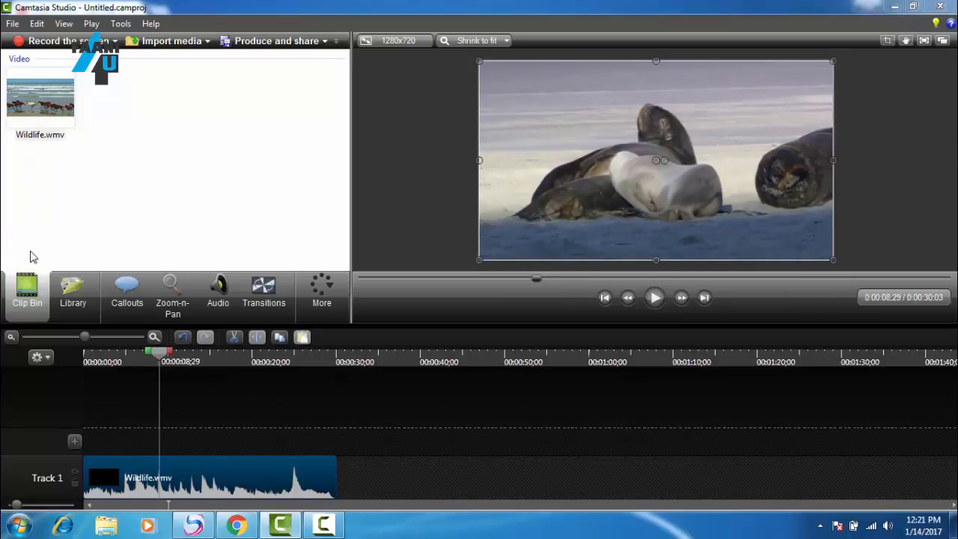
Step: Add a second copy of Wildlife.wmv on Track 2 from the start of the timeline and play the project from the beginning
{"action": "left_click_drag", "start_coordinate": [41, 128], "coordinate": [107, 438]}
{"action": "left_click_drag", "start_coordinate": [262, 443], "coordinate": [239, 443]}
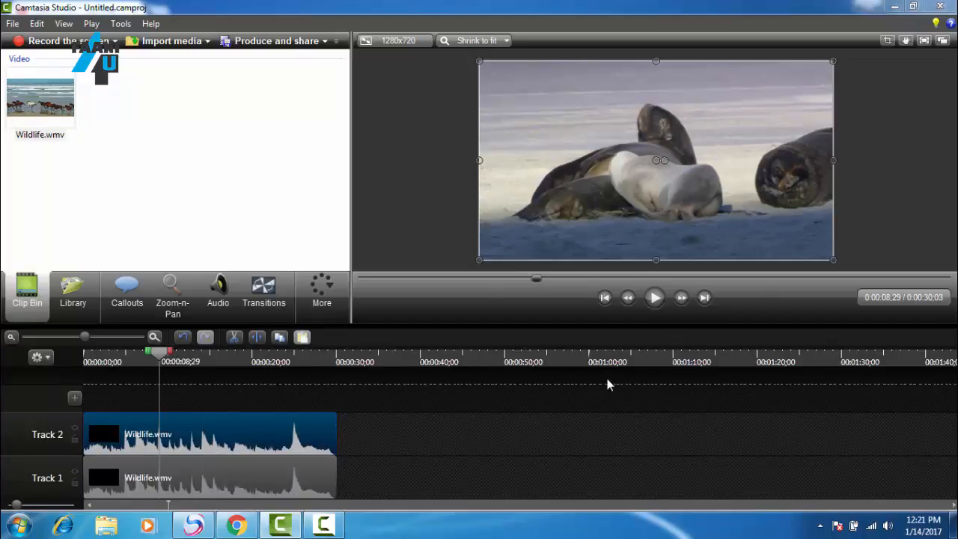
{"action": "left_click_drag", "start_coordinate": [158, 353], "coordinate": [80, 362]}
{"action": "left_click", "coordinate": [654, 298]}
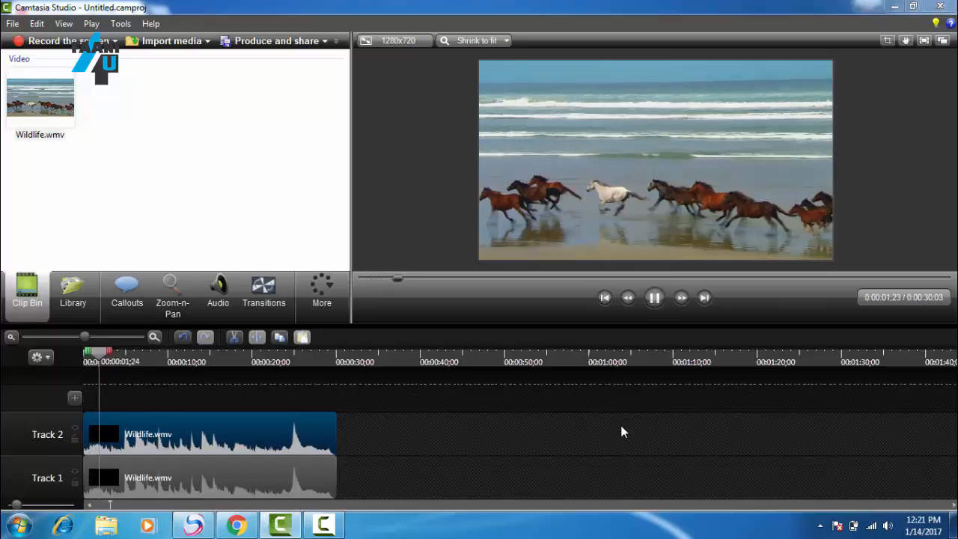
Step: Pause playback at about six seconds and return the playhead to the start of the timeline
{"action": "left_click", "coordinate": [653, 298]}
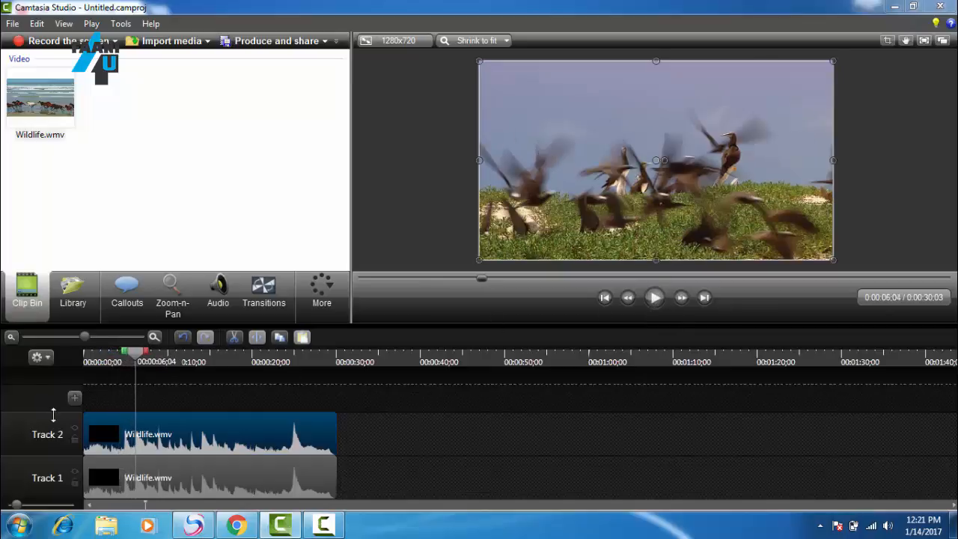
{"action": "left_click_drag", "start_coordinate": [137, 364], "coordinate": [124, 364]}
{"action": "left_click_drag", "start_coordinate": [86, 361], "coordinate": [81, 361]}
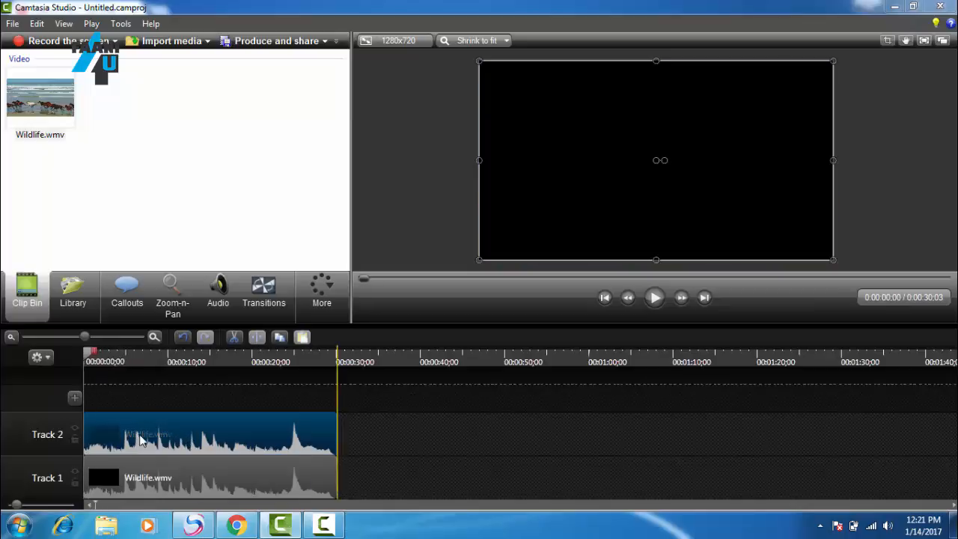
Step: Shrink the Track 2 clip on the canvas to a small picture-in-picture in the frame's lower-right corner
{"action": "left_click_drag", "start_coordinate": [139, 440], "coordinate": [141, 439]}
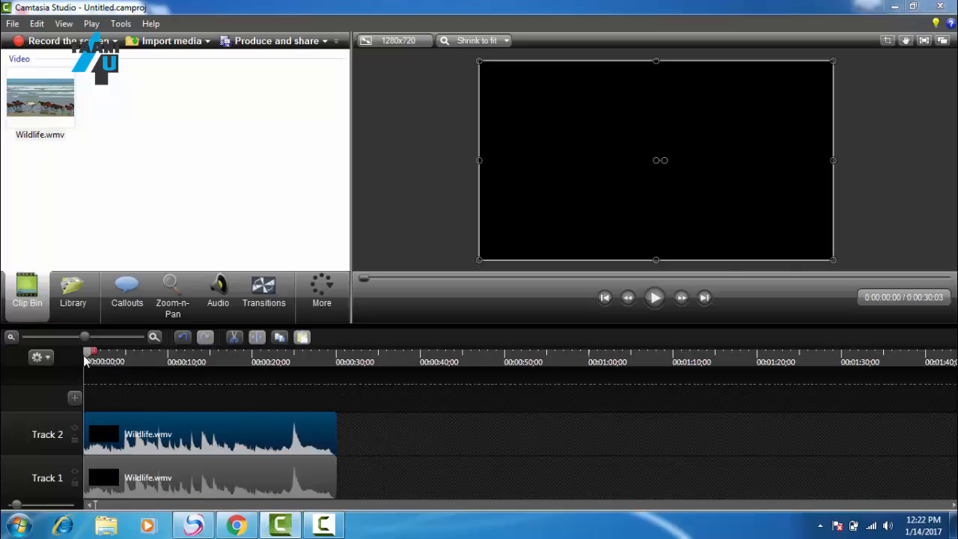
{"action": "left_click_drag", "start_coordinate": [84, 361], "coordinate": [86, 361]}
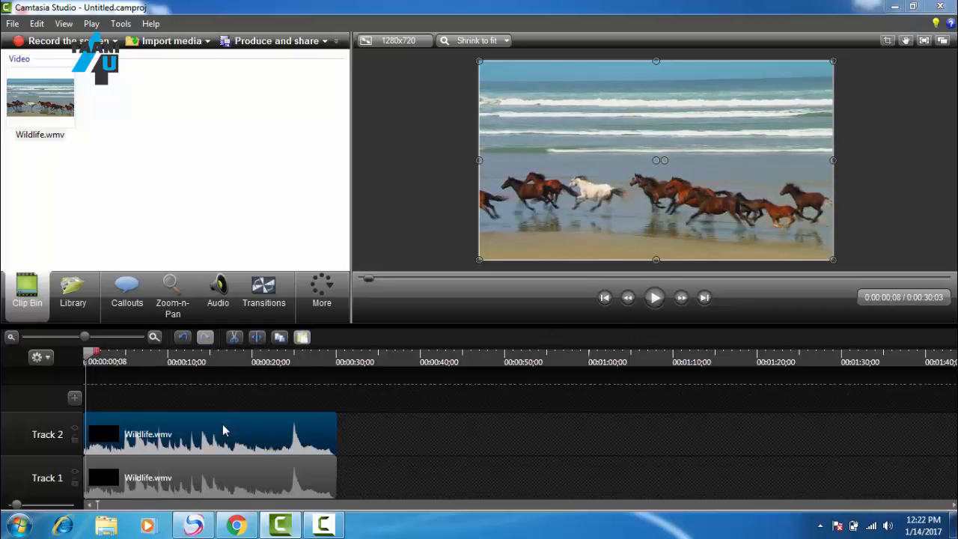
{"action": "left_click_drag", "start_coordinate": [223, 423], "coordinate": [233, 426]}
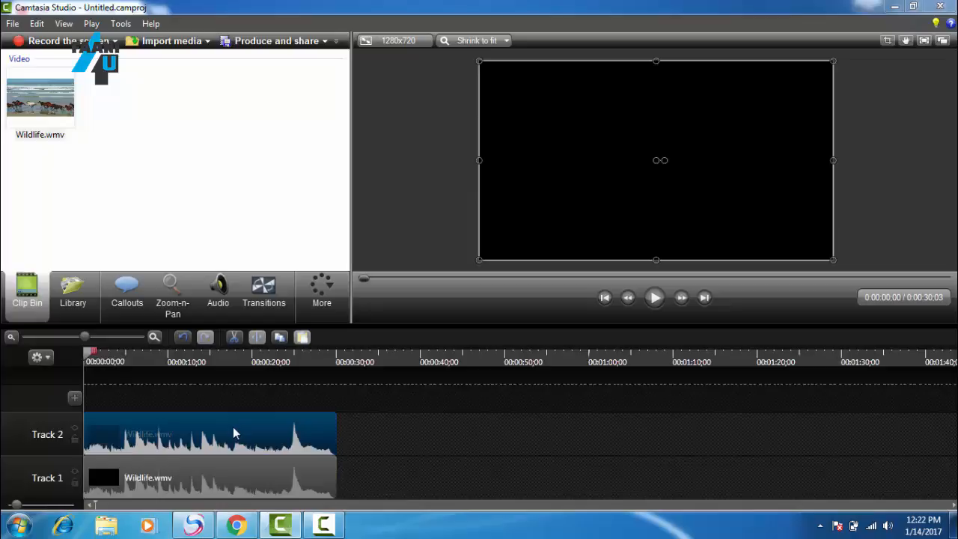
{"action": "left_click_drag", "start_coordinate": [479, 60], "coordinate": [810, 183]}
Step: Preview the picture-in-picture from the start of the timeline and pause at about eleven seconds
{"action": "left_click", "coordinate": [651, 299]}
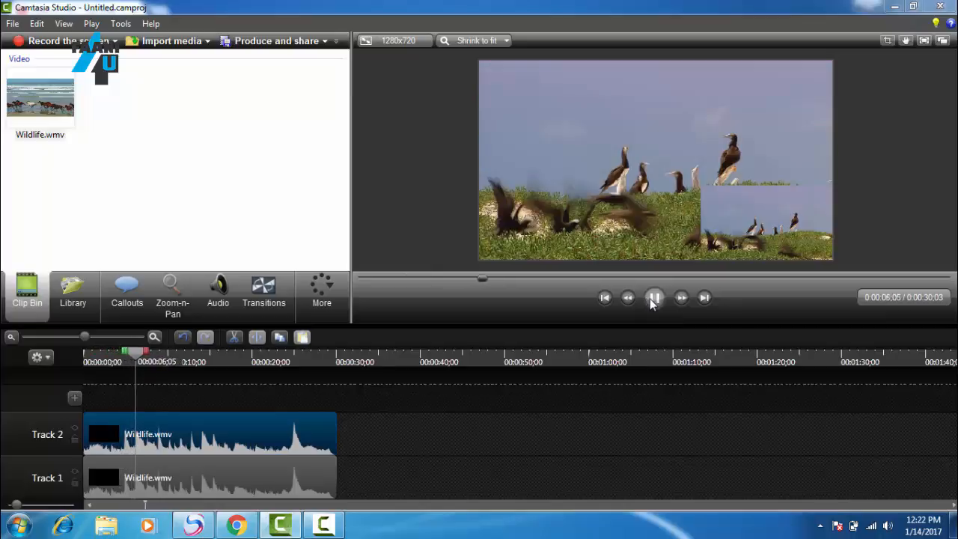
{"action": "left_click", "coordinate": [653, 298]}
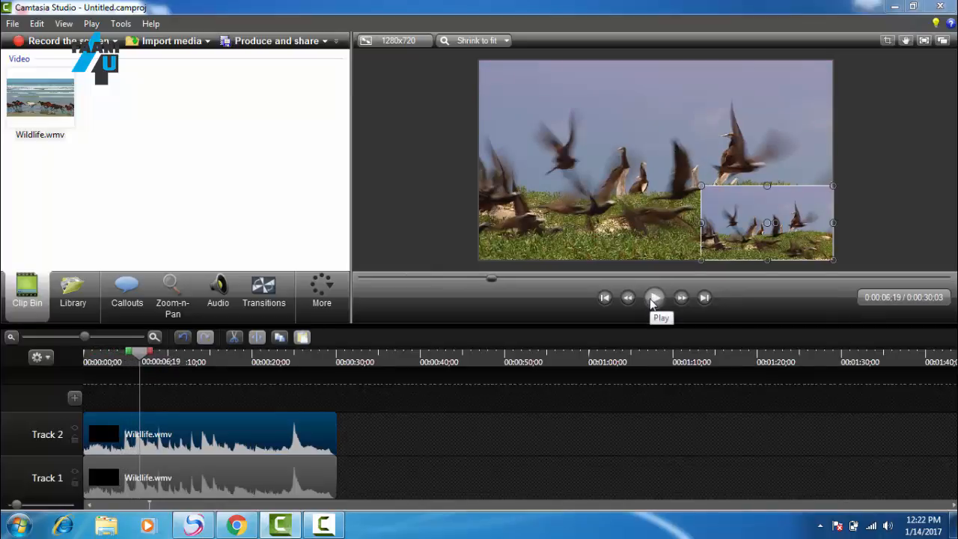
{"action": "left_click", "coordinate": [652, 298]}
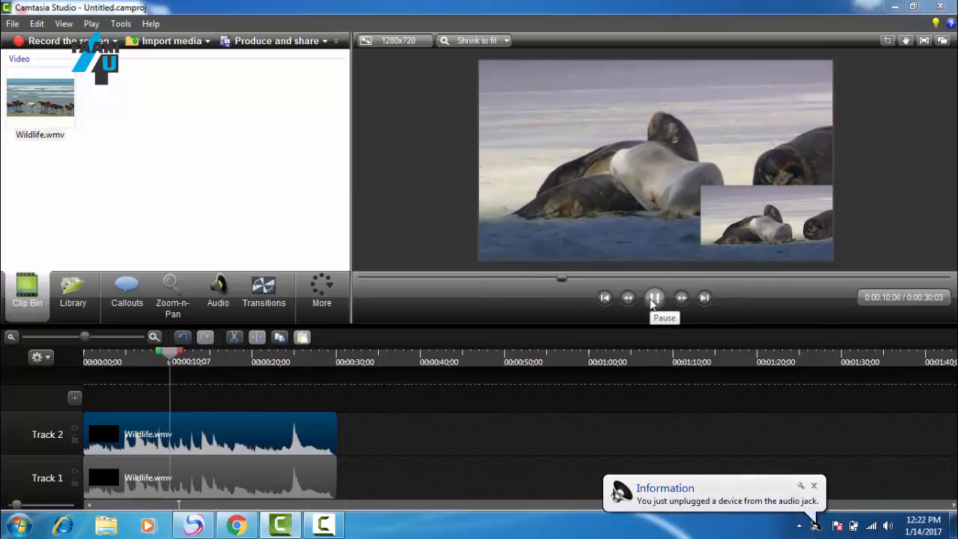
{"action": "left_click", "coordinate": [652, 298]}
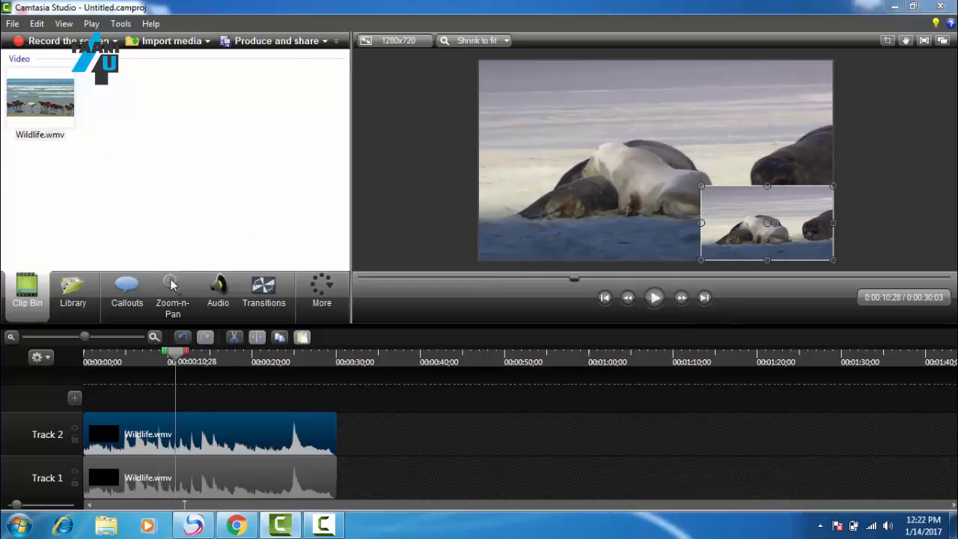
Step: Swap the two Wildlife.wmv clips between Track 1 and Track 2, using Track 3 as temporary space, and select the full-size clip on Track 2
{"action": "left_click", "coordinate": [192, 471]}
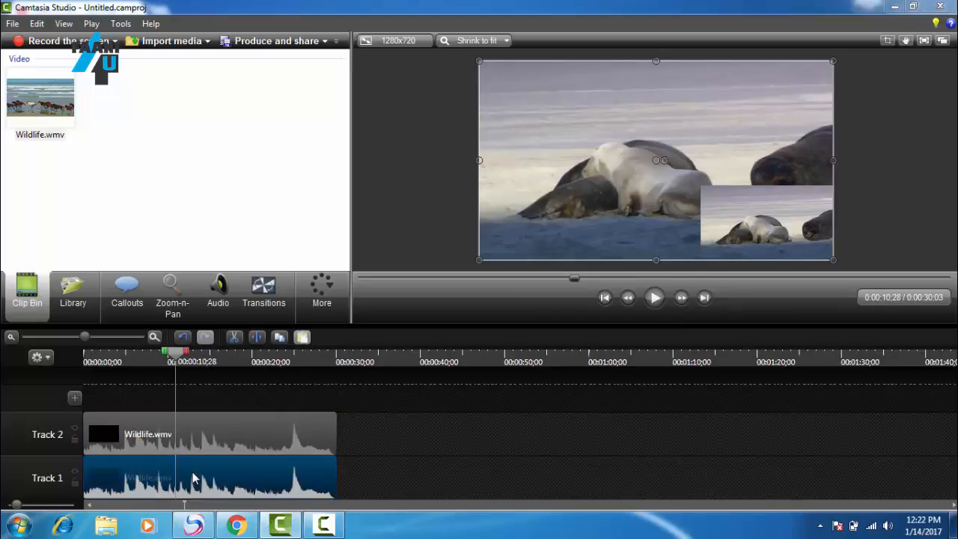
{"action": "left_click", "coordinate": [205, 442]}
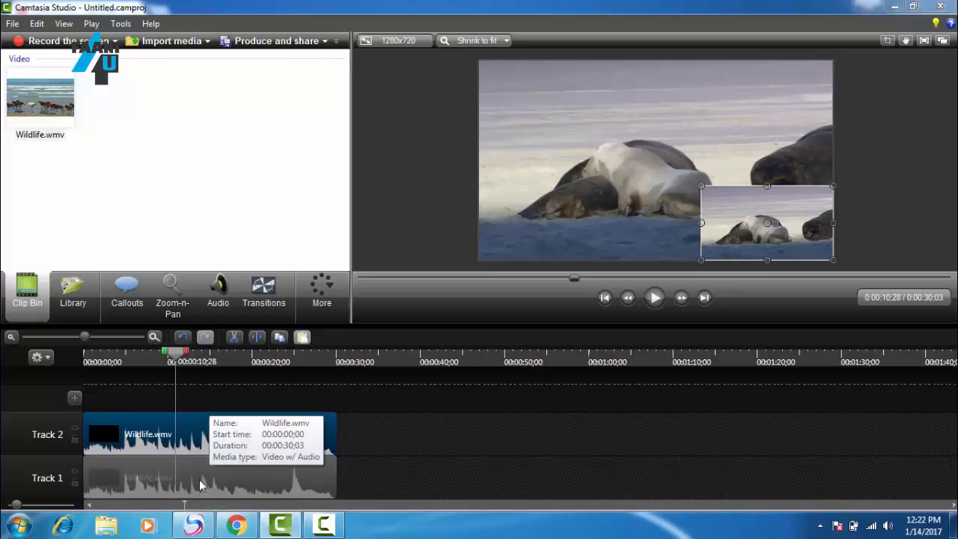
{"action": "left_click_drag", "start_coordinate": [199, 479], "coordinate": [201, 396]}
{"action": "left_click_drag", "start_coordinate": [118, 441], "coordinate": [127, 485]}
{"action": "left_click_drag", "start_coordinate": [133, 406], "coordinate": [127, 440]}
{"action": "left_click", "coordinate": [243, 483]}
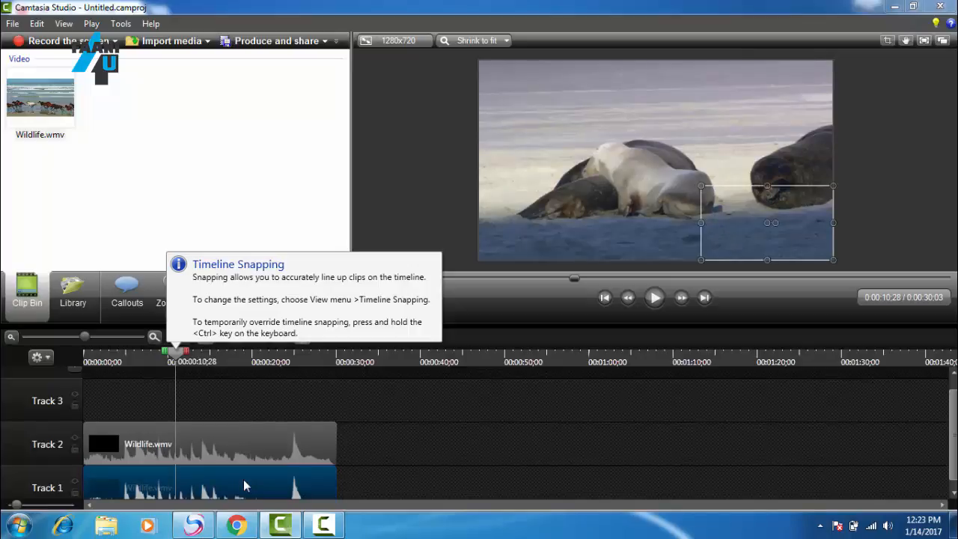
{"action": "left_click", "coordinate": [246, 439]}
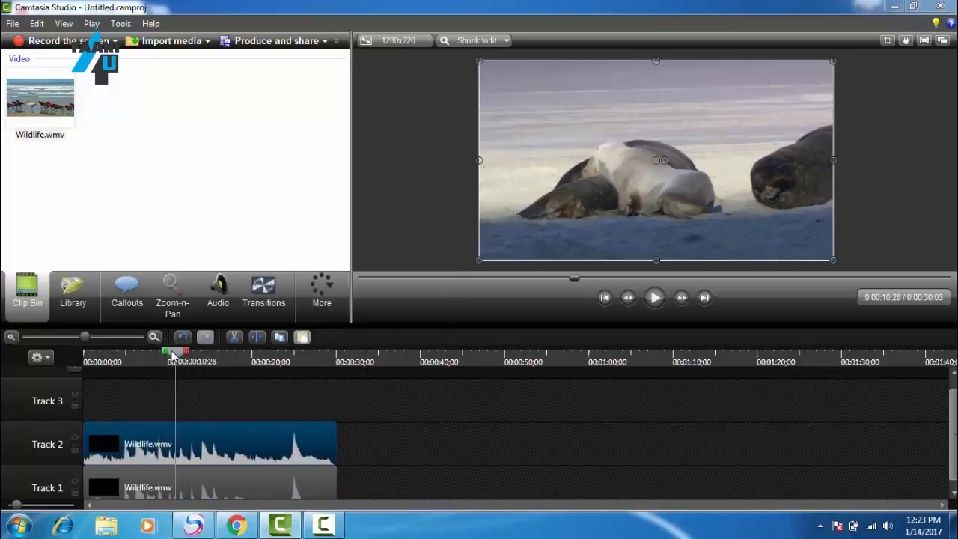
Step: Play the swapped tracks from the beginning of the timeline and pause at about eleven seconds
{"action": "left_click_drag", "start_coordinate": [172, 355], "coordinate": [78, 358]}
{"action": "left_click", "coordinate": [654, 297]}
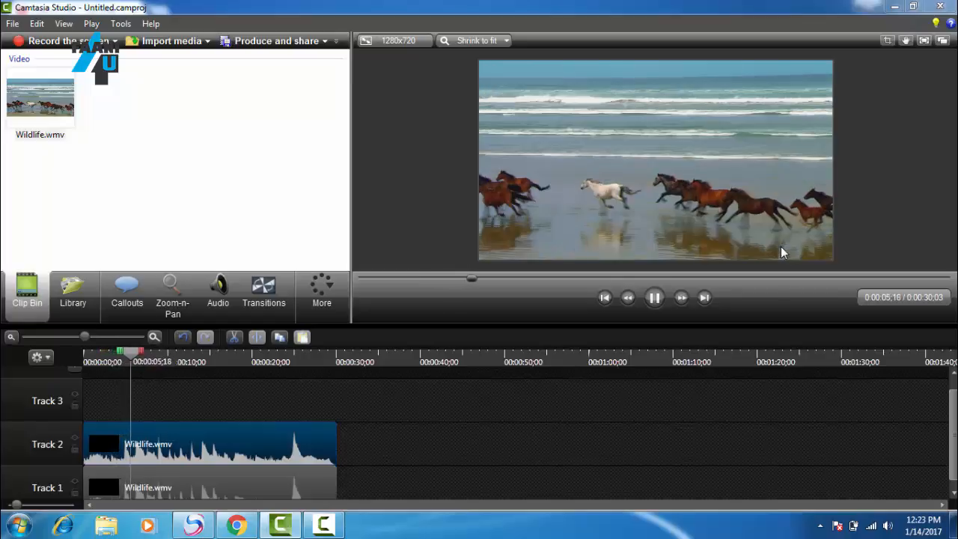
{"action": "left_click", "coordinate": [653, 297]}
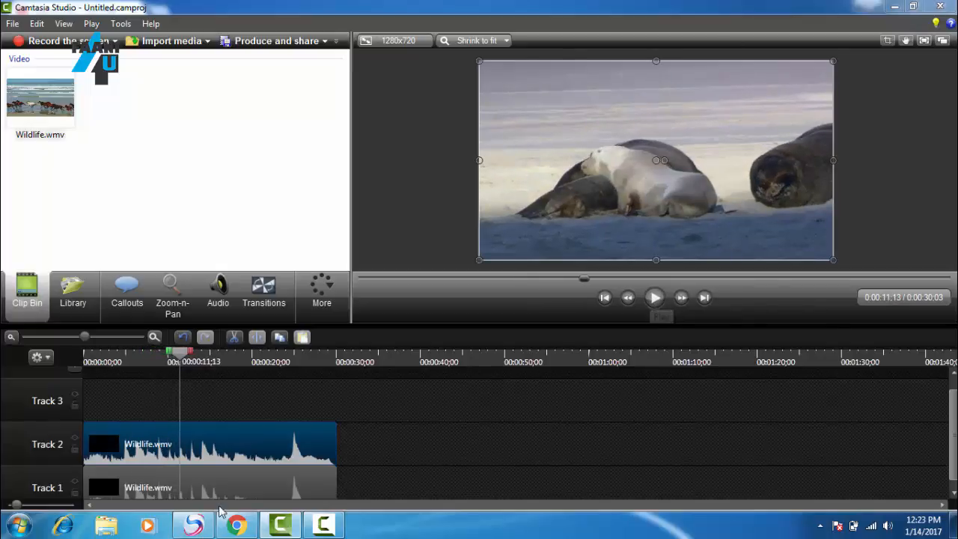
Step: Open audio editing for the Track 2 clip and lower its volume level all the way down to silence
{"action": "left_click", "coordinate": [240, 462]}
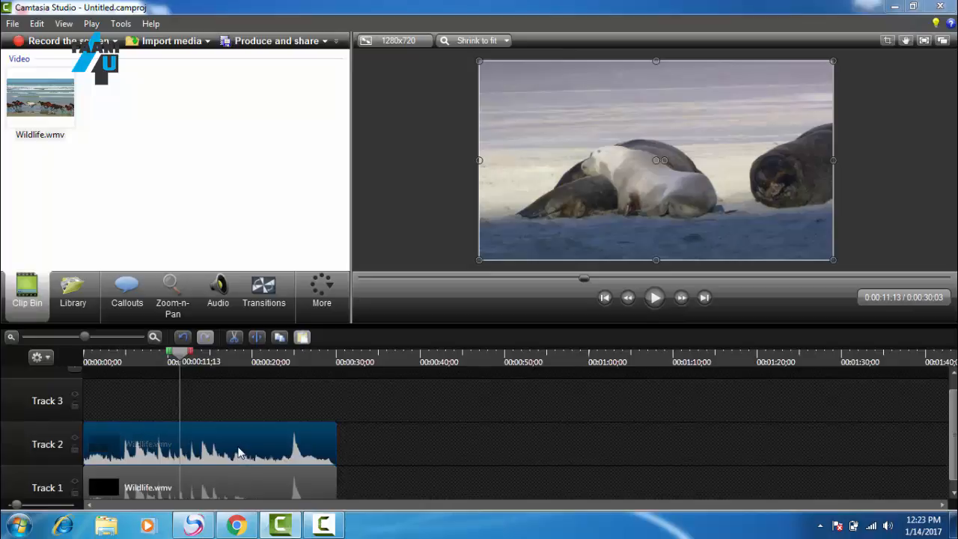
{"action": "right_click", "coordinate": [239, 452]}
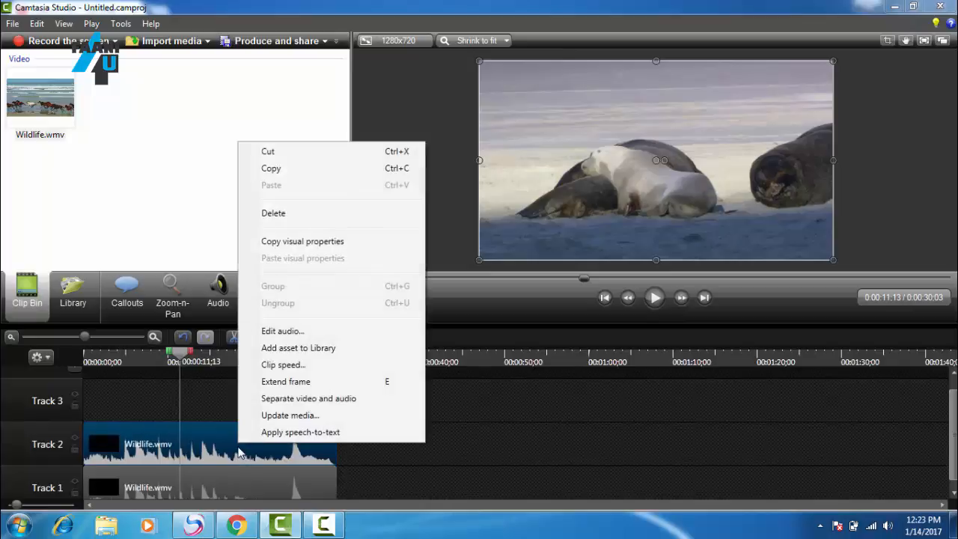
{"action": "left_click", "coordinate": [278, 331]}
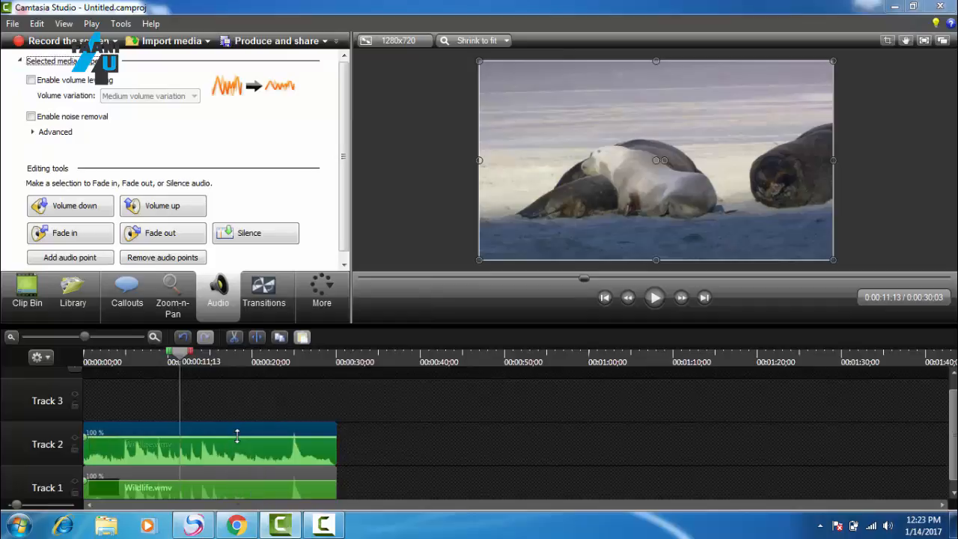
{"action": "mouse_move", "coordinate": [237, 436]}
{"action": "left_mouse_down"}
{"action": "mouse_move", "coordinate": [236, 459]}
{"action": "mouse_move", "coordinate": [247, 427]}
{"action": "mouse_move", "coordinate": [251, 446]}
{"action": "mouse_move", "coordinate": [253, 436]}
{"action": "left_mouse_up"}
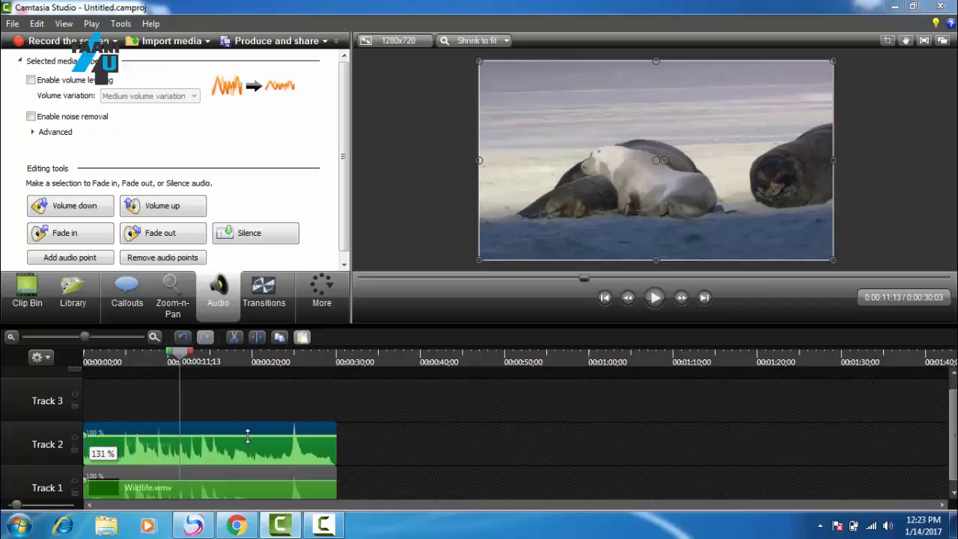
{"action": "left_click_drag", "start_coordinate": [248, 435], "coordinate": [247, 464]}
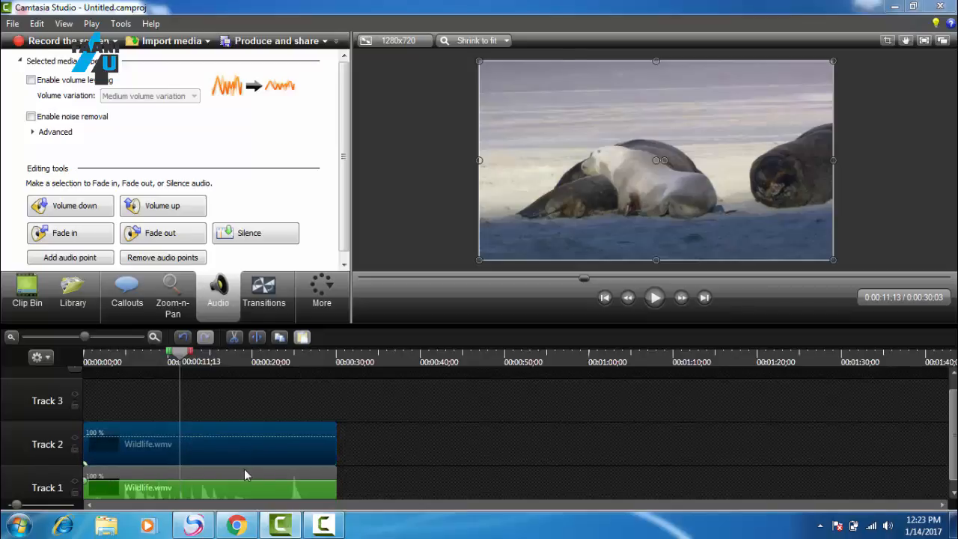
Step: Play the timeline from the start to check the silenced Track 2 audio, and pause at about twelve seconds
{"action": "left_click_drag", "start_coordinate": [182, 358], "coordinate": [82, 378]}
{"action": "left_click", "coordinate": [655, 297]}
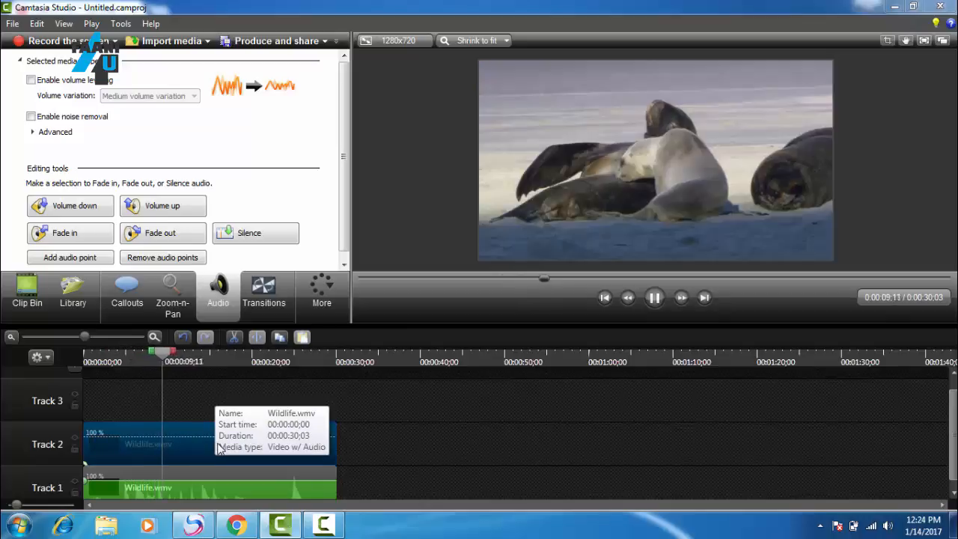
{"action": "left_click", "coordinate": [653, 298]}
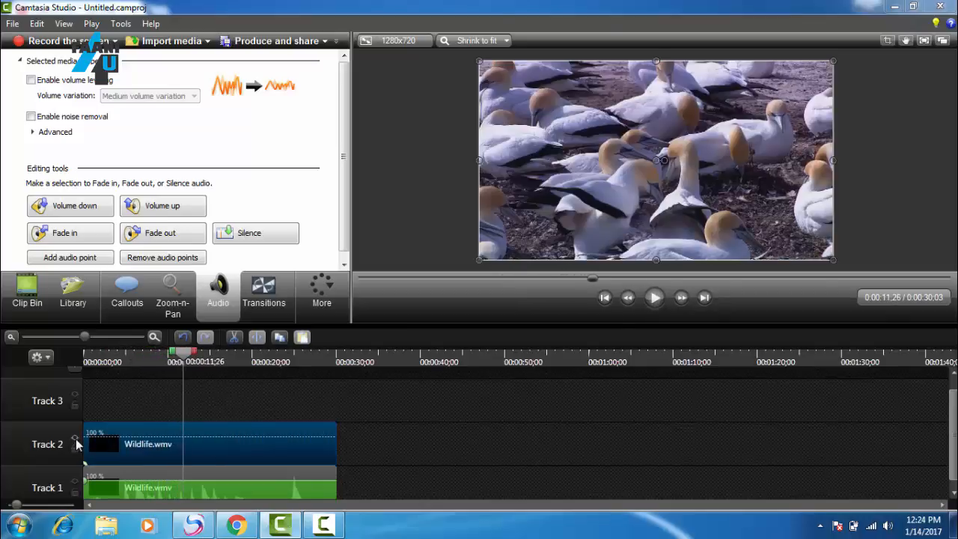
Step: Turn off Track 2 and play on with only Track 1 active, pausing at about 23 seconds
{"action": "left_click", "coordinate": [75, 439]}
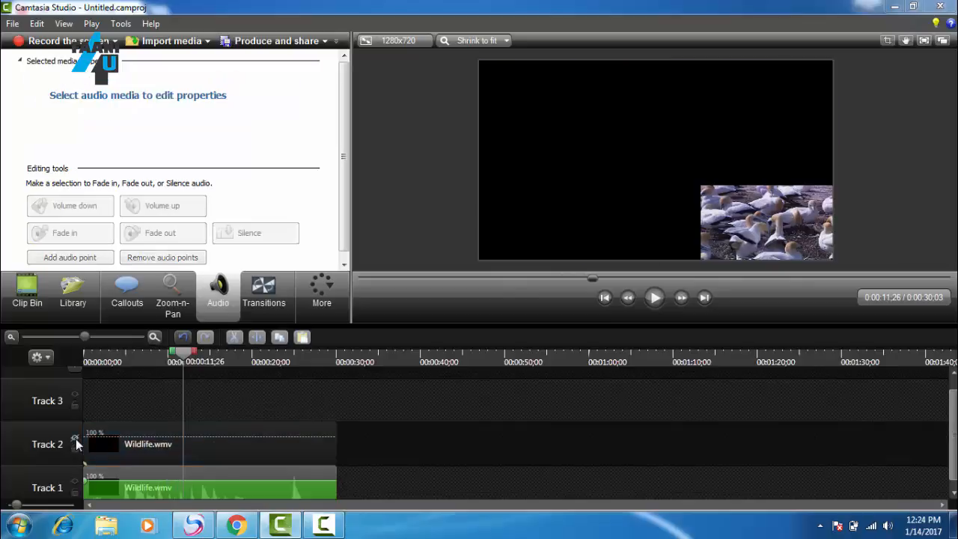
{"action": "left_click", "coordinate": [654, 298]}
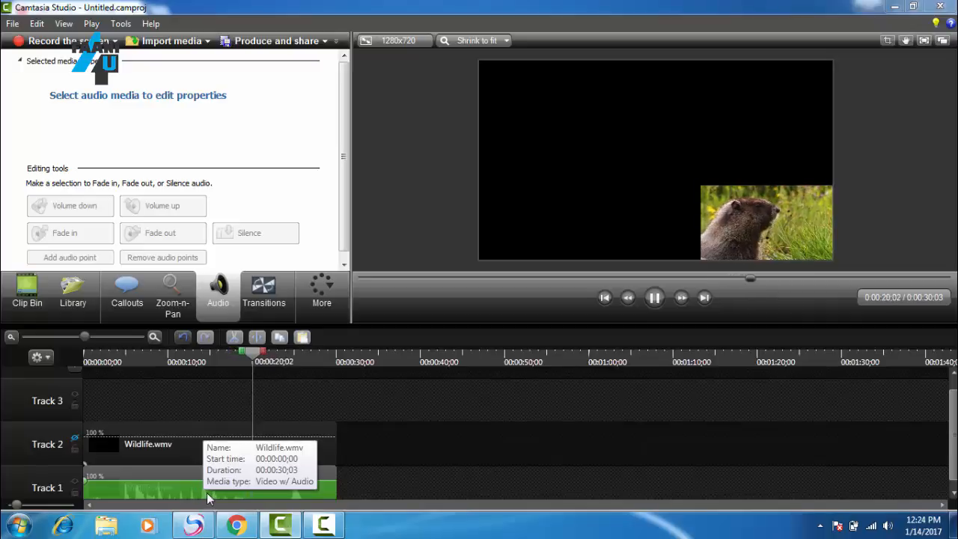
{"action": "left_click", "coordinate": [655, 299]}
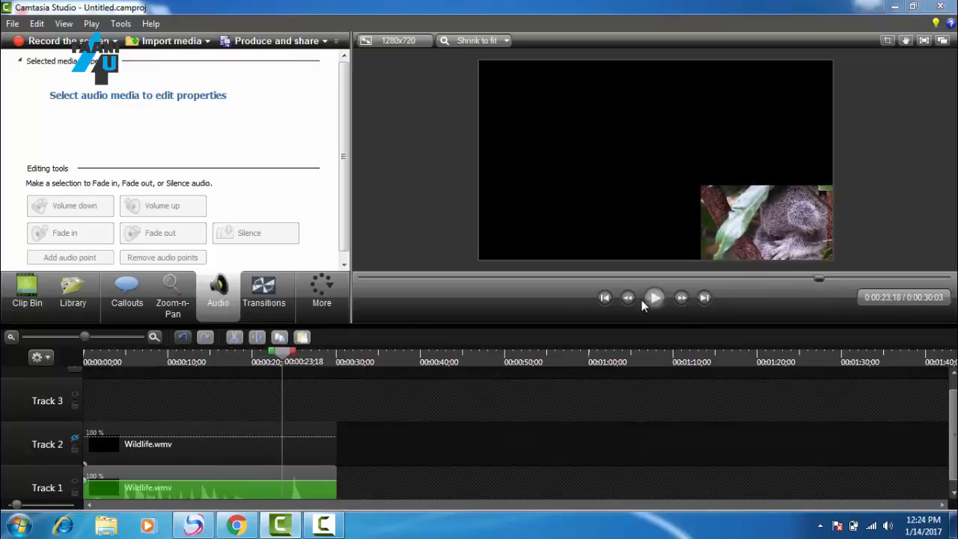
Step: Scrub the playhead back to about one second on the timeline
{"action": "left_click_drag", "start_coordinate": [285, 358], "coordinate": [91, 363]}
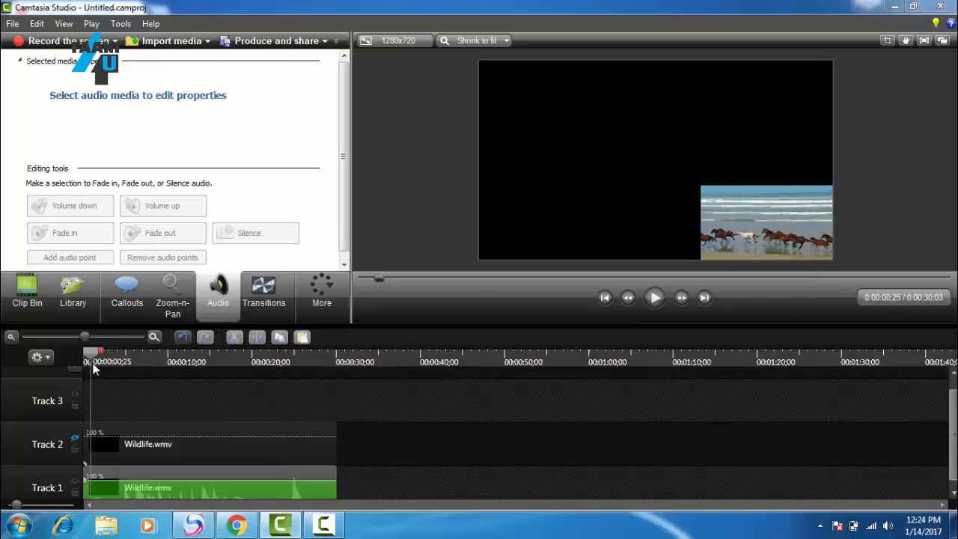
{"action": "left_click_drag", "start_coordinate": [93, 364], "coordinate": [109, 367]}
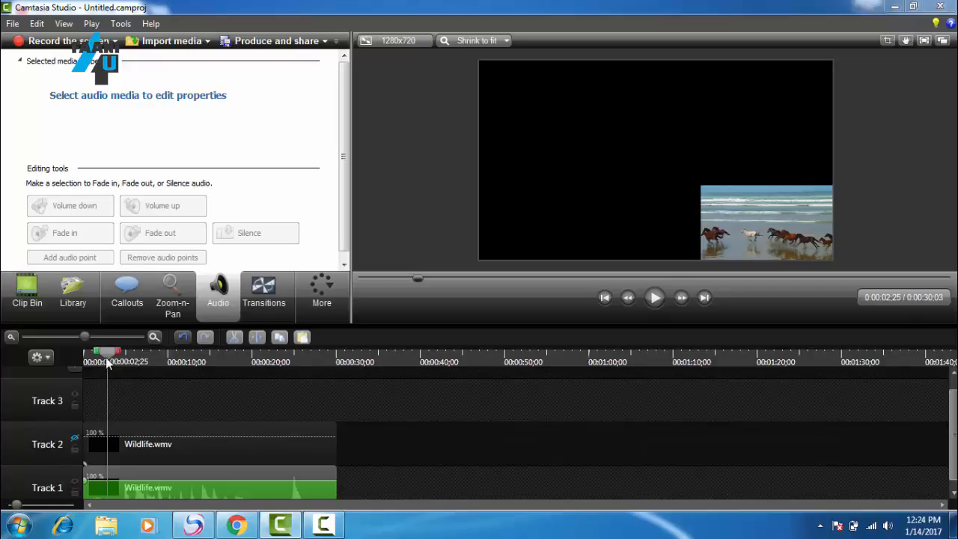
{"action": "left_click_drag", "start_coordinate": [106, 359], "coordinate": [93, 360]}
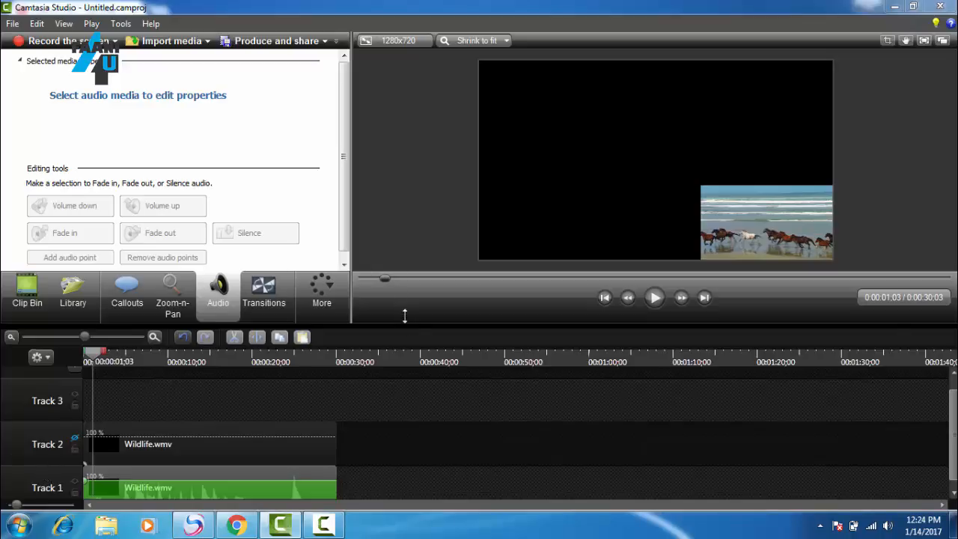
Step: Enlarge the timeline area and add two new empty tracks, Track 4 and Track 5
{"action": "left_click_drag", "start_coordinate": [404, 315], "coordinate": [405, 228]}
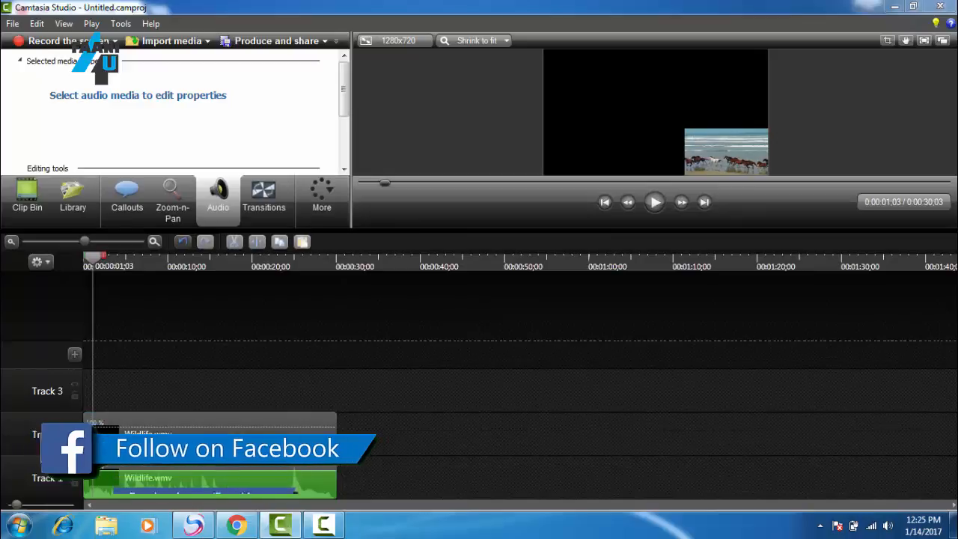
{"action": "left_click", "coordinate": [73, 354]}
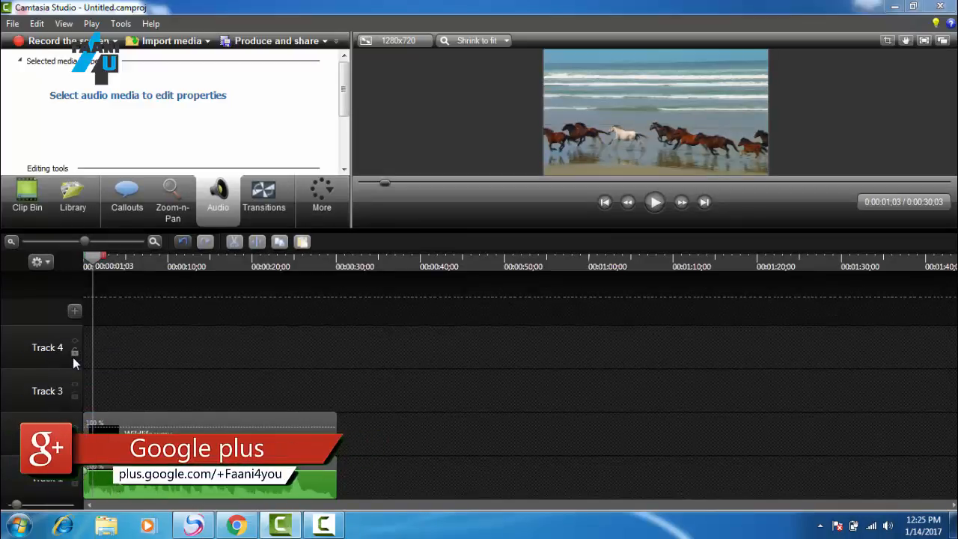
{"action": "left_click", "coordinate": [78, 309]}
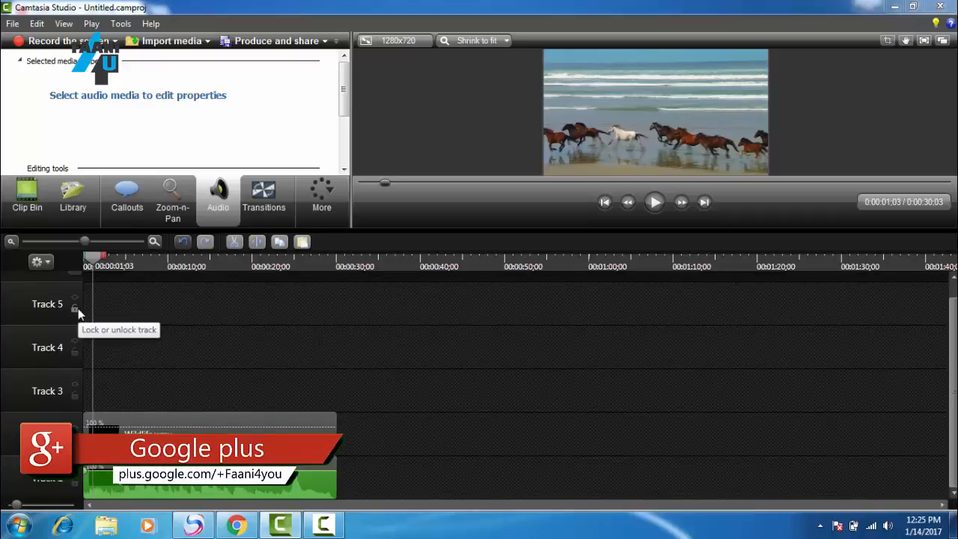
Step: Remove the empty tracks Track 5, Track 4 and Track 3 from the timeline
{"action": "right_click", "coordinate": [48, 307]}
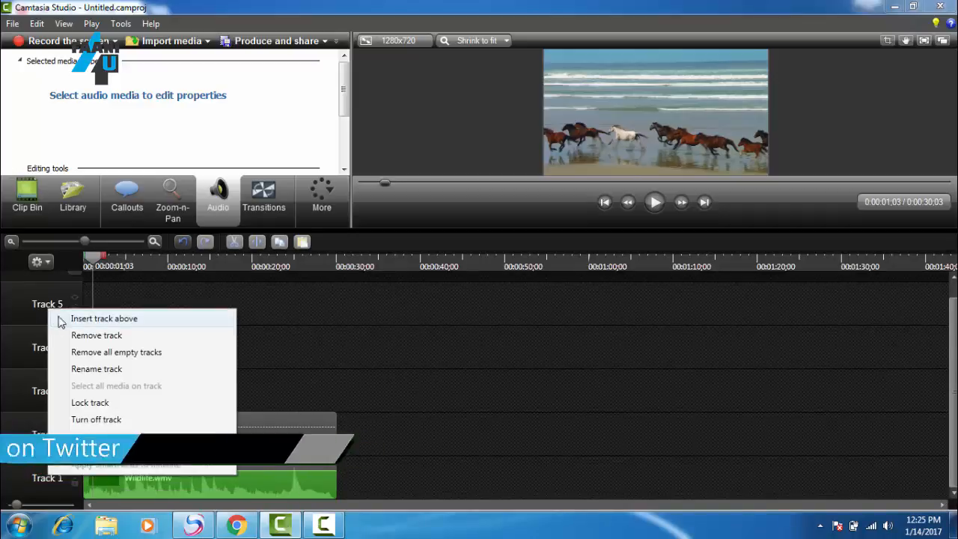
{"action": "left_click", "coordinate": [77, 337]}
{"action": "right_click", "coordinate": [50, 347]}
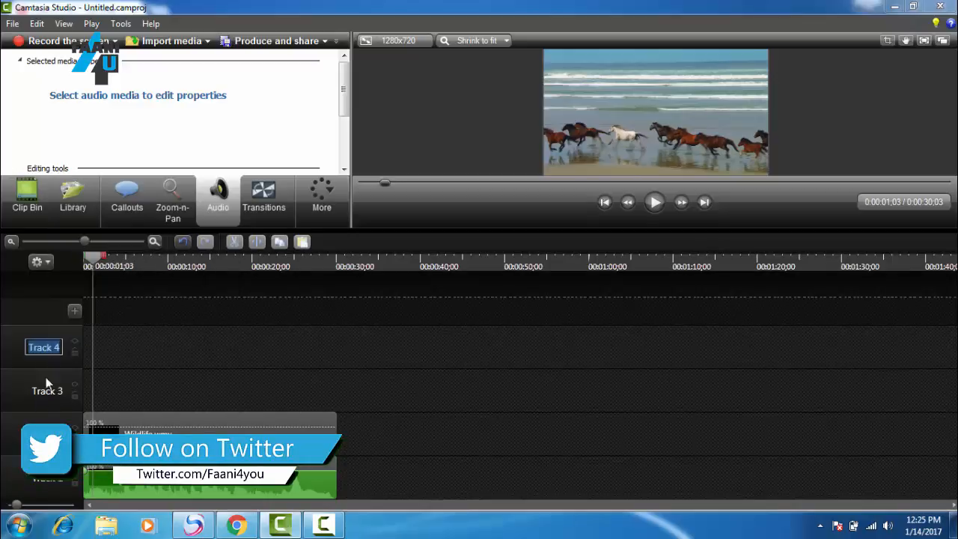
{"action": "right_click", "coordinate": [23, 349]}
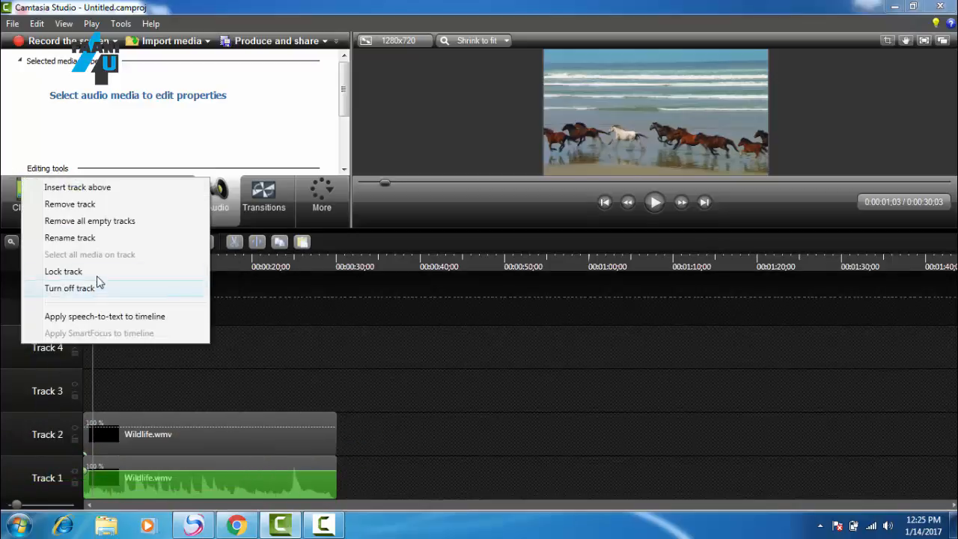
{"action": "left_click", "coordinate": [105, 238]}
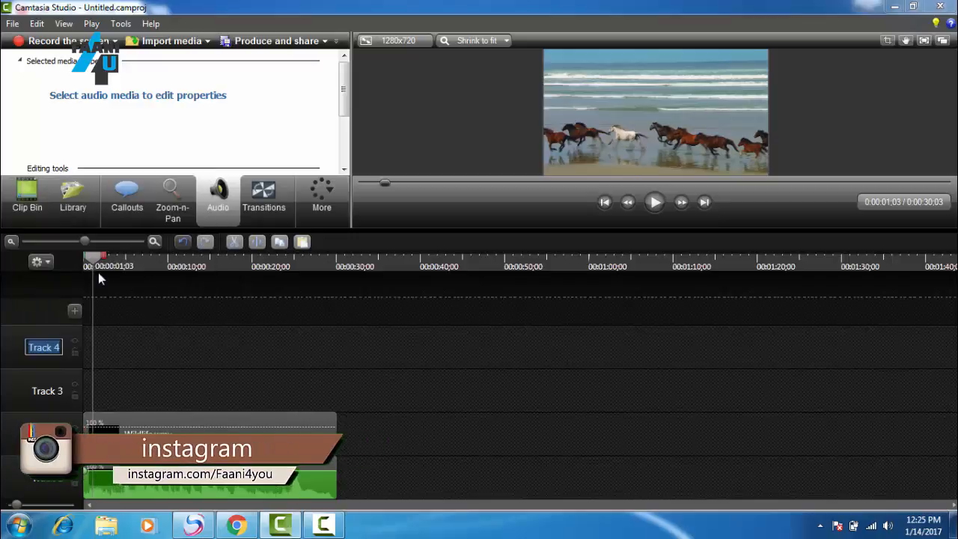
{"action": "right_click", "coordinate": [29, 366]}
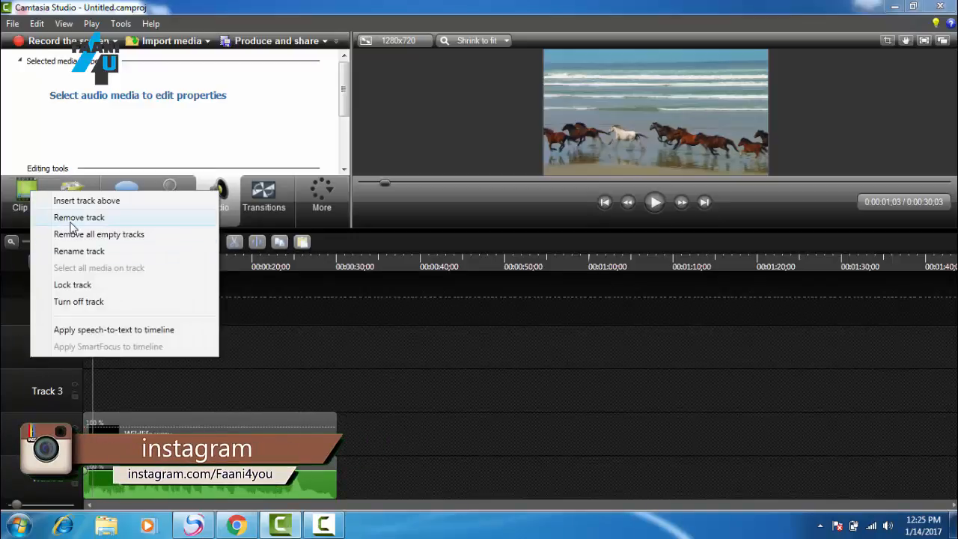
{"action": "left_click", "coordinate": [75, 217]}
{"action": "right_click", "coordinate": [34, 395]}
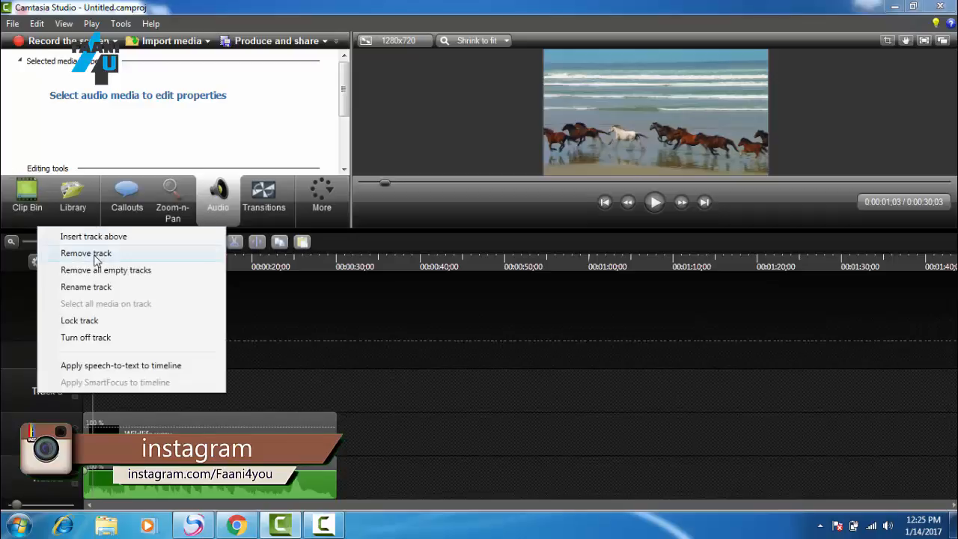
{"action": "left_click", "coordinate": [95, 254]}
Step: Shrink the timeline area, slightly reduce the track height, and magnify the time scale a little
{"action": "left_click_drag", "start_coordinate": [537, 228], "coordinate": [536, 302]}
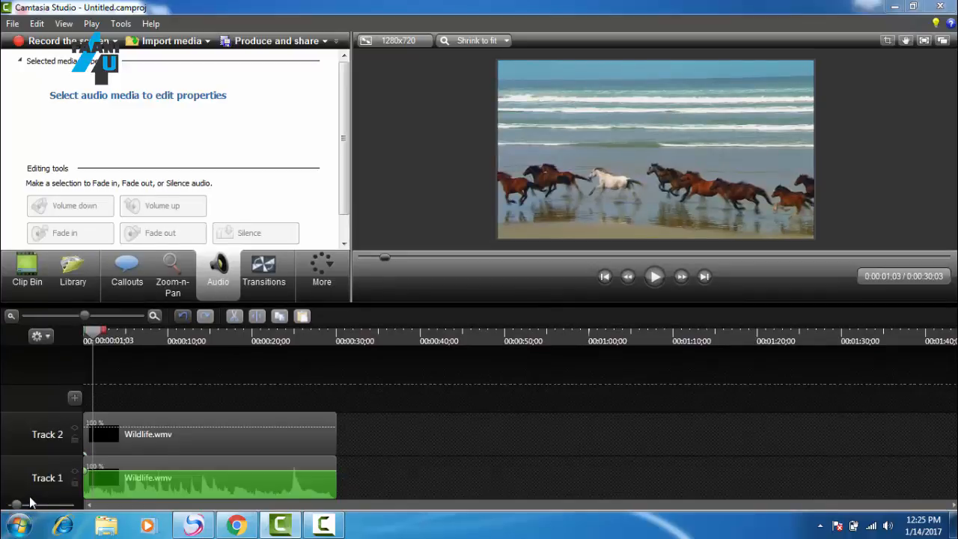
{"action": "mouse_move", "coordinate": [16, 504]}
{"action": "left_mouse_down"}
{"action": "mouse_move", "coordinate": [62, 512]}
{"action": "mouse_move", "coordinate": [11, 515]}
{"action": "mouse_move", "coordinate": [38, 514]}
{"action": "mouse_move", "coordinate": [18, 519]}
{"action": "left_mouse_up"}
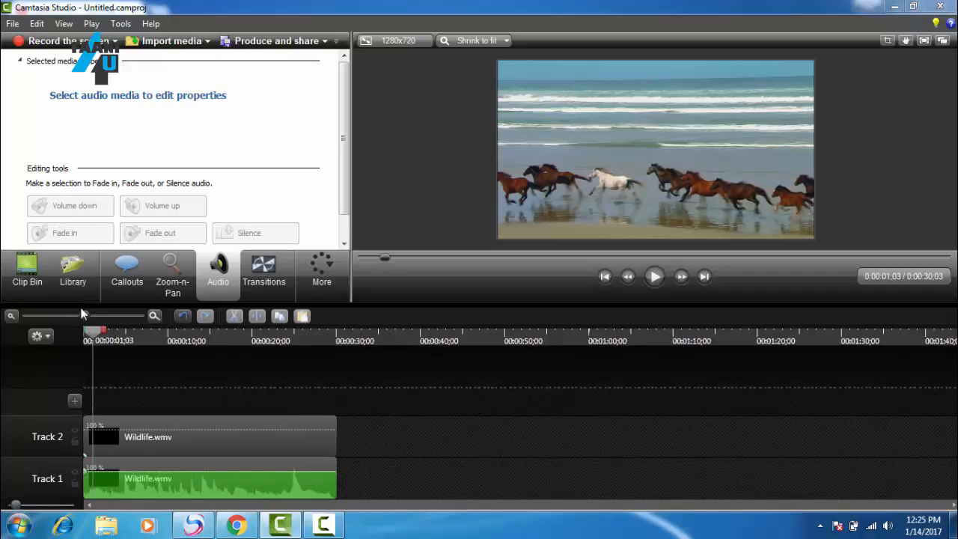
{"action": "mouse_move", "coordinate": [81, 315]}
{"action": "left_mouse_down"}
{"action": "mouse_move", "coordinate": [37, 313]}
{"action": "mouse_move", "coordinate": [97, 313]}
{"action": "mouse_move", "coordinate": [24, 318]}
{"action": "mouse_move", "coordinate": [84, 317]}
{"action": "left_mouse_up"}
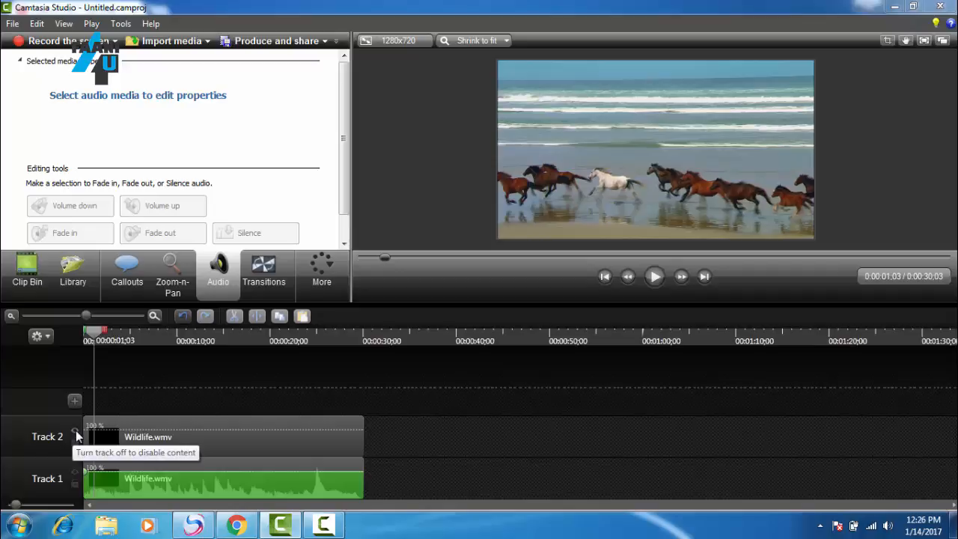
Step: Turn Track 2 off and back on, and lock and unlock it
{"action": "left_click", "coordinate": [75, 434]}
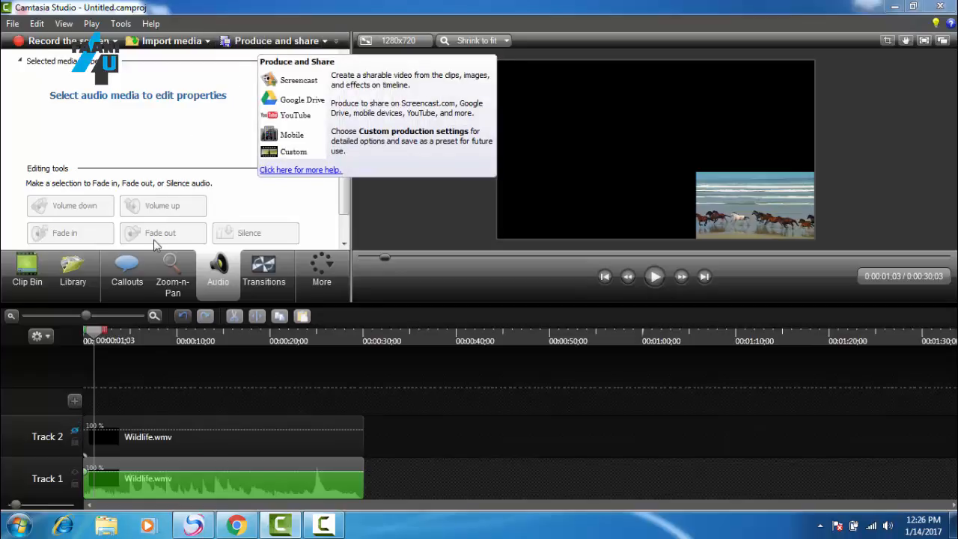
{"action": "left_click", "coordinate": [75, 433]}
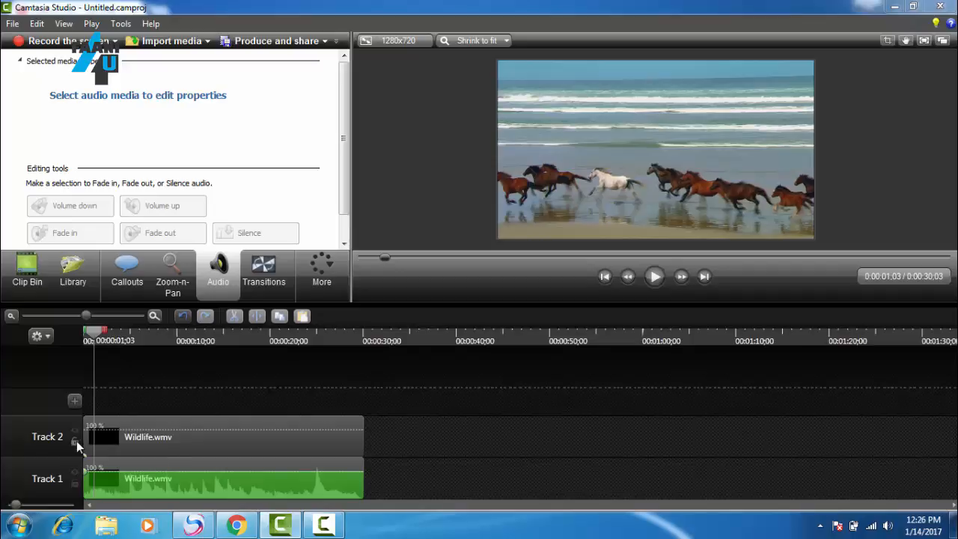
{"action": "left_click", "coordinate": [75, 441]}
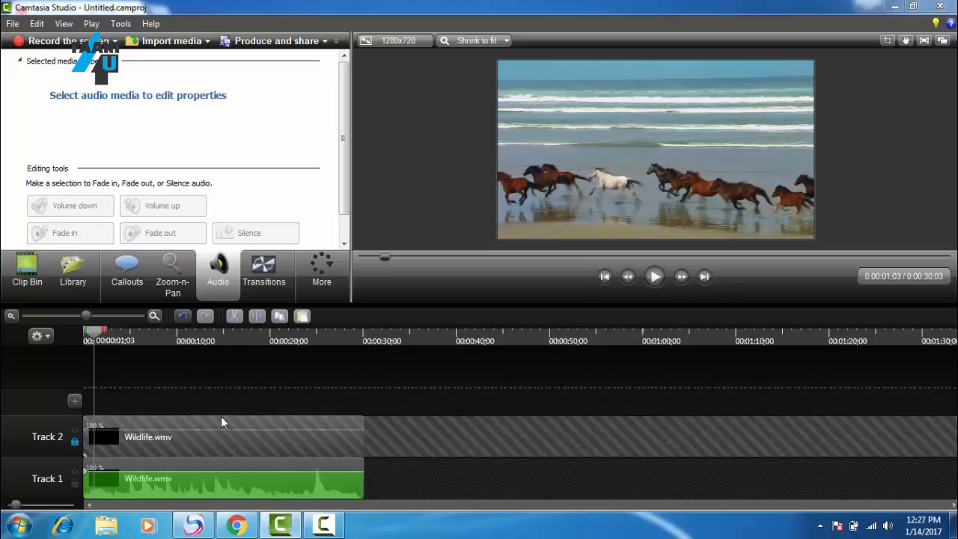
{"action": "left_click", "coordinate": [76, 440]}
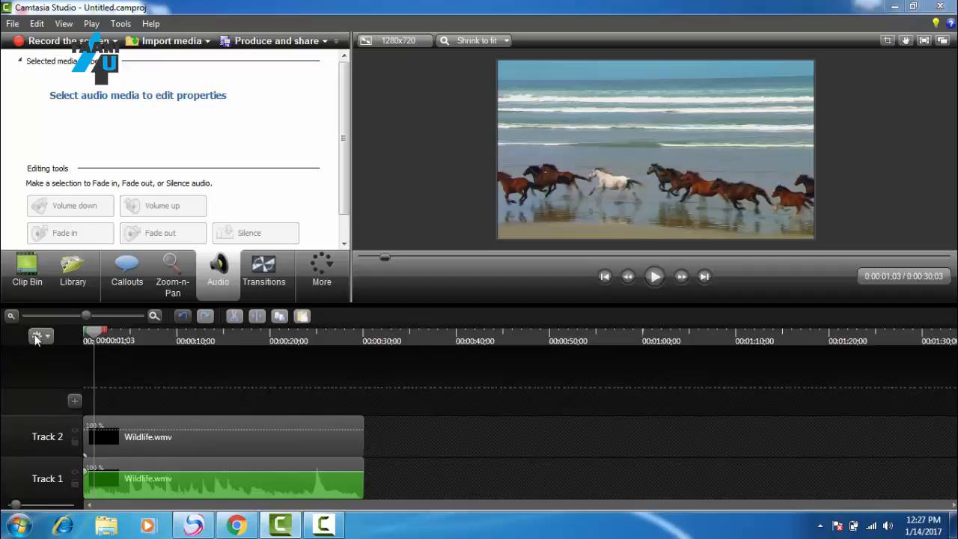
Step: Import the Desert, Hydrangeas and Jellyfish images from the Sample Pictures folder into the Clip Bin
{"action": "left_click", "coordinate": [27, 277]}
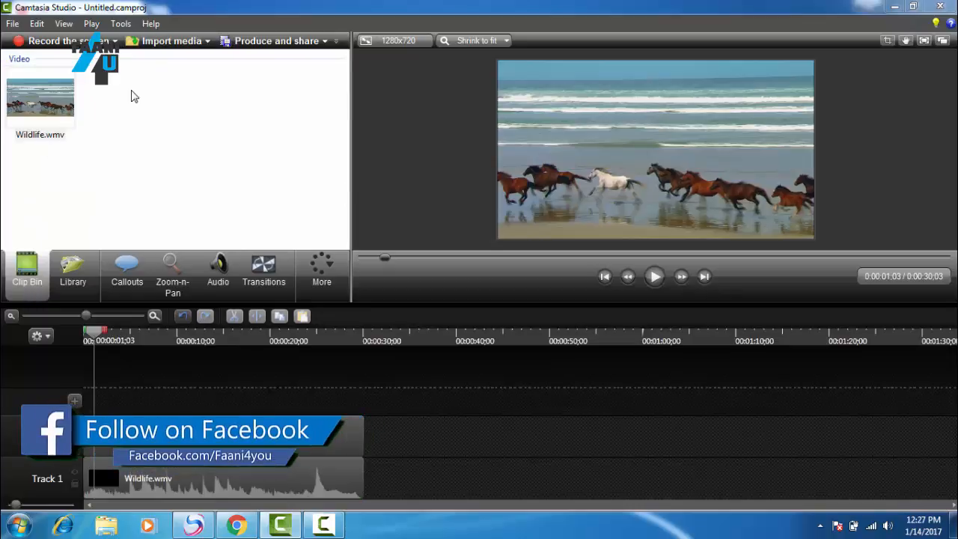
{"action": "right_click", "coordinate": [129, 109]}
{"action": "left_click", "coordinate": [147, 114]}
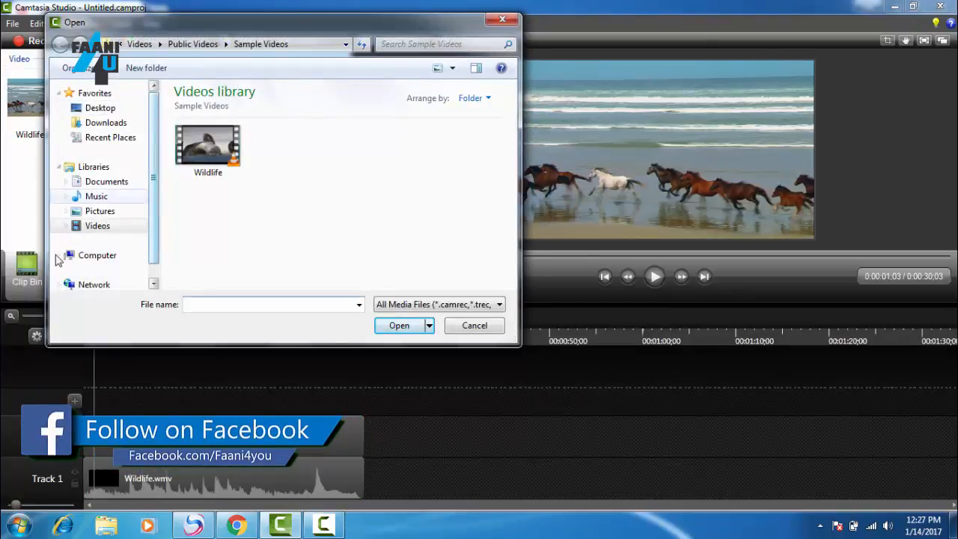
{"action": "left_click", "coordinate": [89, 216]}
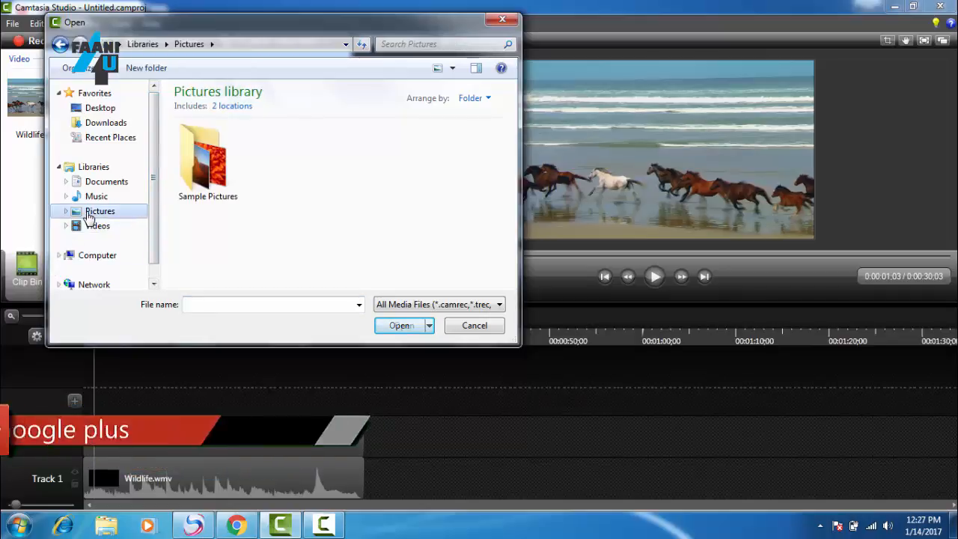
{"action": "double_click", "coordinate": [184, 183]}
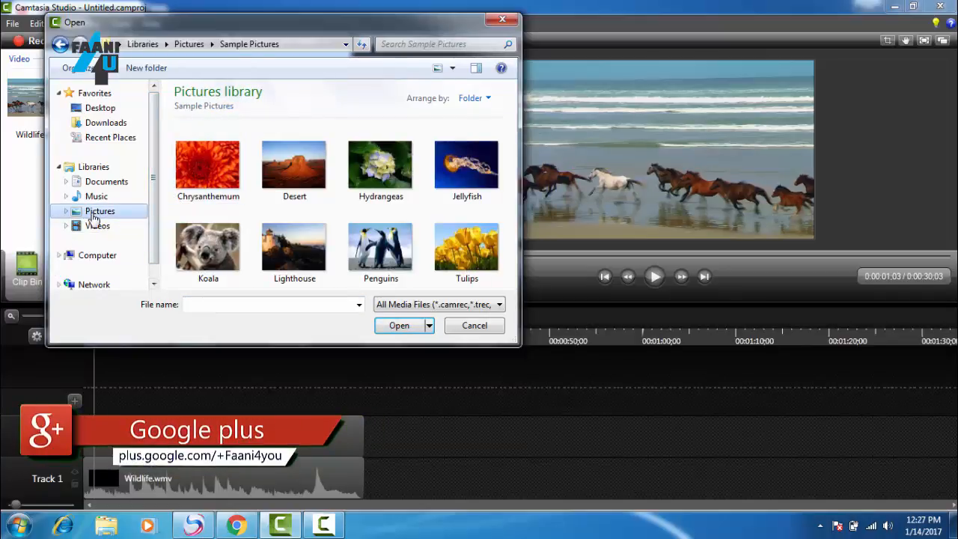
{"action": "left_click", "coordinate": [471, 167]}
{"action": "left_click", "coordinate": [380, 168], "text": "ctrl"}
{"action": "left_click", "coordinate": [315, 193], "text": "ctrl"}
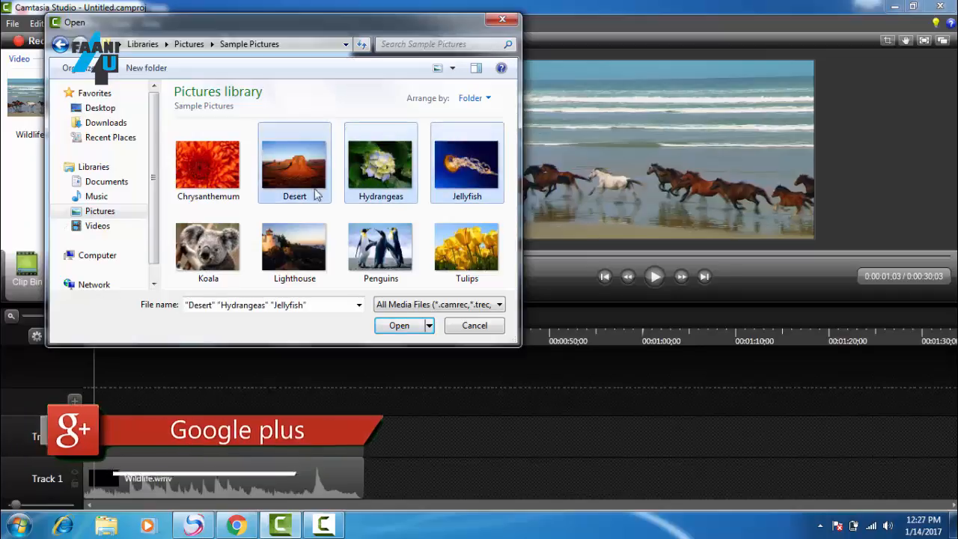
{"action": "left_click", "coordinate": [383, 325]}
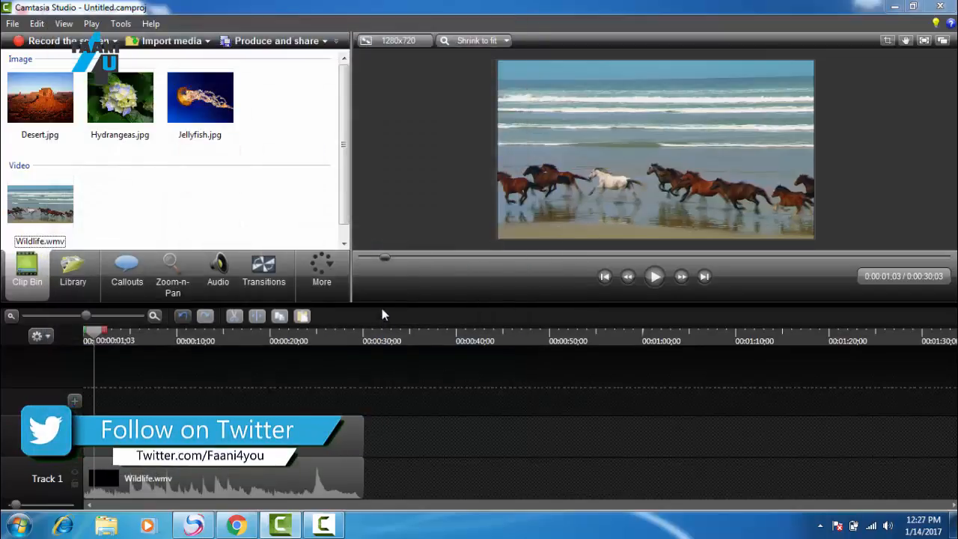
Step: Import the Sleep Away audio file from the Sample Music folder and look through the imported media
{"action": "left_click", "coordinate": [150, 42]}
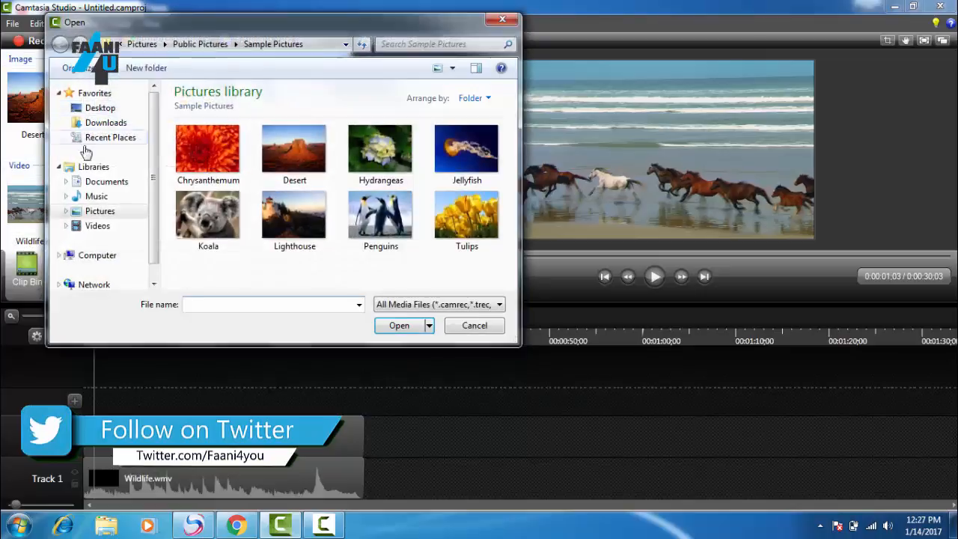
{"action": "left_click", "coordinate": [105, 197]}
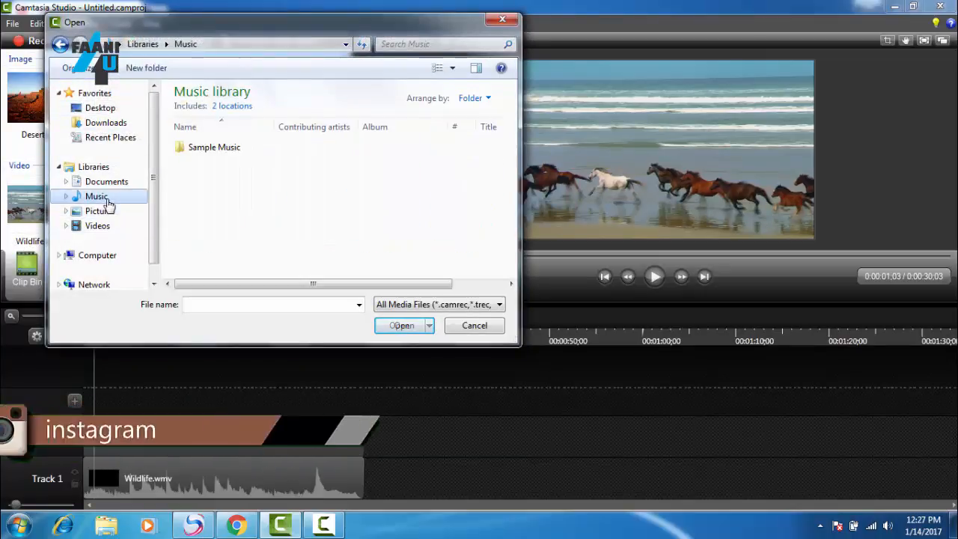
{"action": "double_click", "coordinate": [181, 146]}
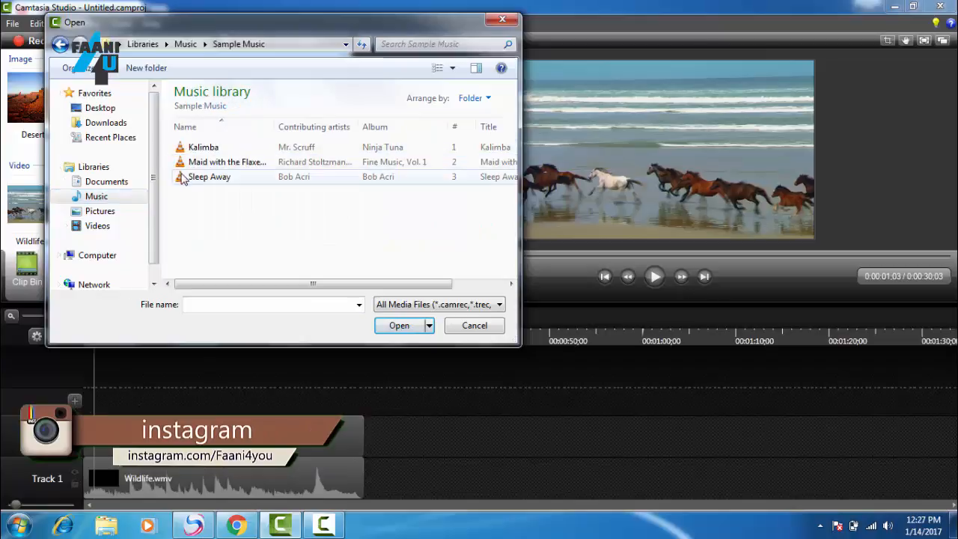
{"action": "double_click", "coordinate": [191, 177]}
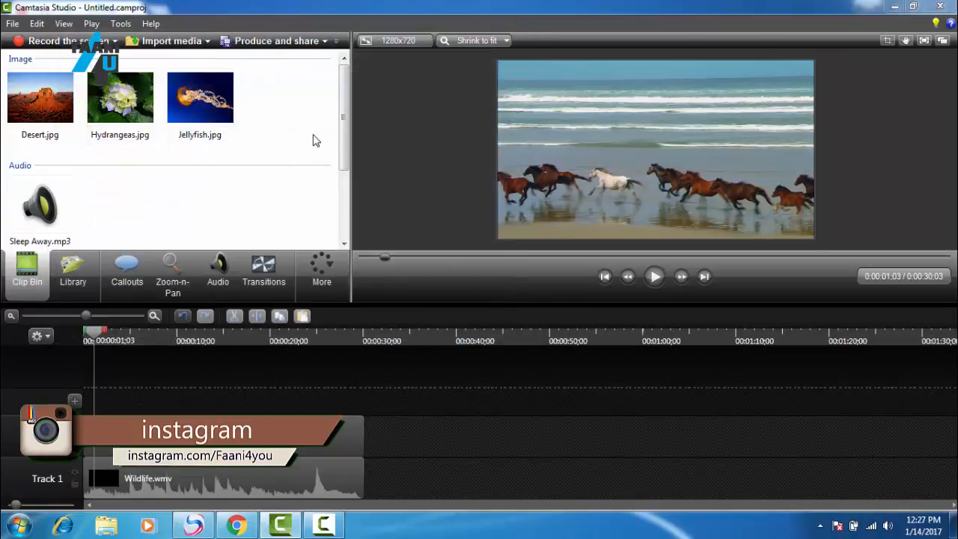
{"action": "left_click_drag", "start_coordinate": [343, 136], "coordinate": [342, 186]}
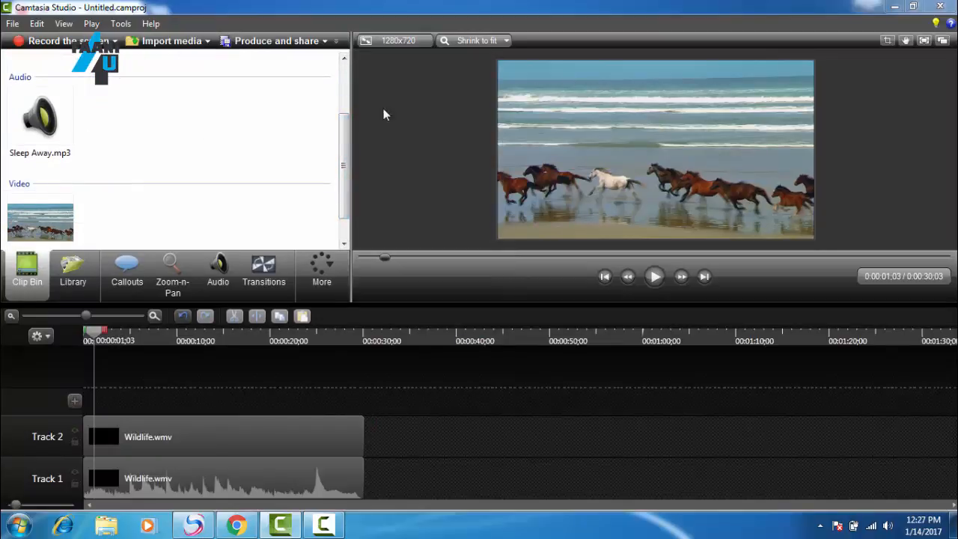
{"action": "left_click_drag", "start_coordinate": [346, 154], "coordinate": [346, 100]}
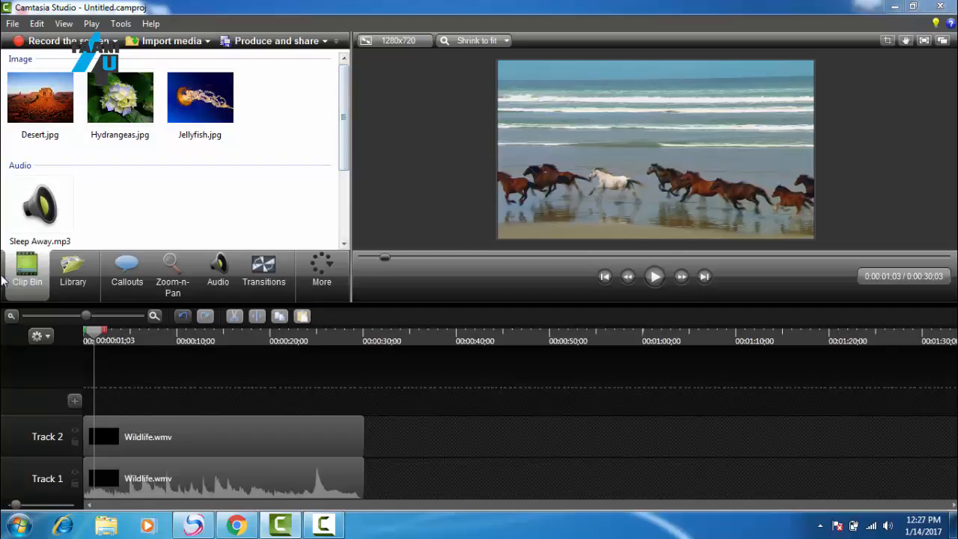
Step: Place Sleep Away.mp3 on Track 1 starting at about one second, with the two Wildlife.wmv clips moved up to Tracks 2 and 3
{"action": "left_click_drag", "start_coordinate": [83, 316], "coordinate": [74, 316]}
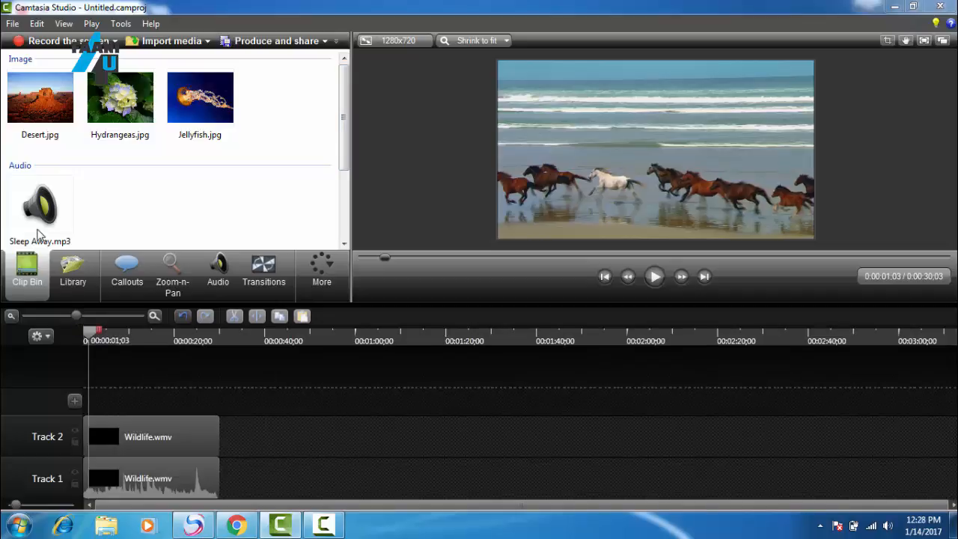
{"action": "left_click_drag", "start_coordinate": [39, 234], "coordinate": [284, 467]}
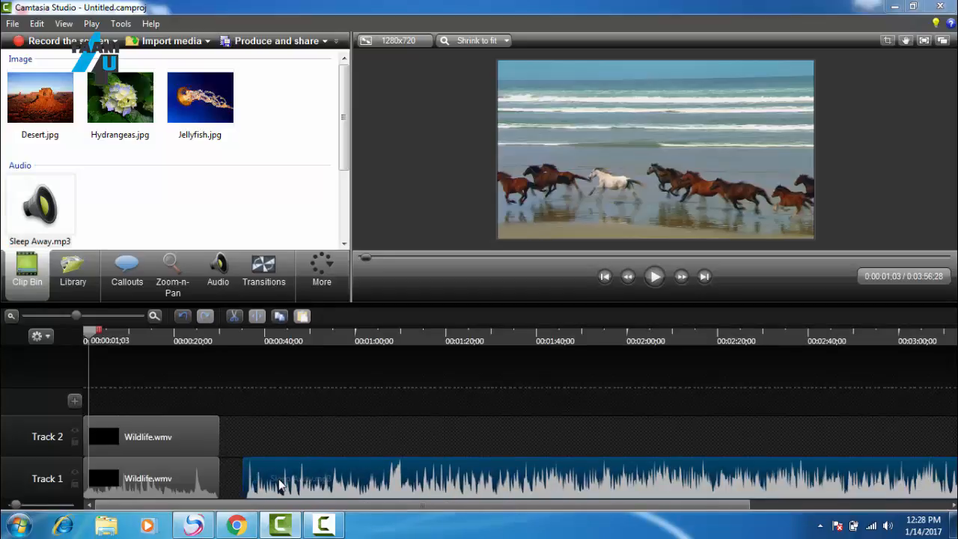
{"action": "left_click_drag", "start_coordinate": [207, 439], "coordinate": [212, 415]}
{"action": "left_click_drag", "start_coordinate": [197, 470], "coordinate": [197, 447]}
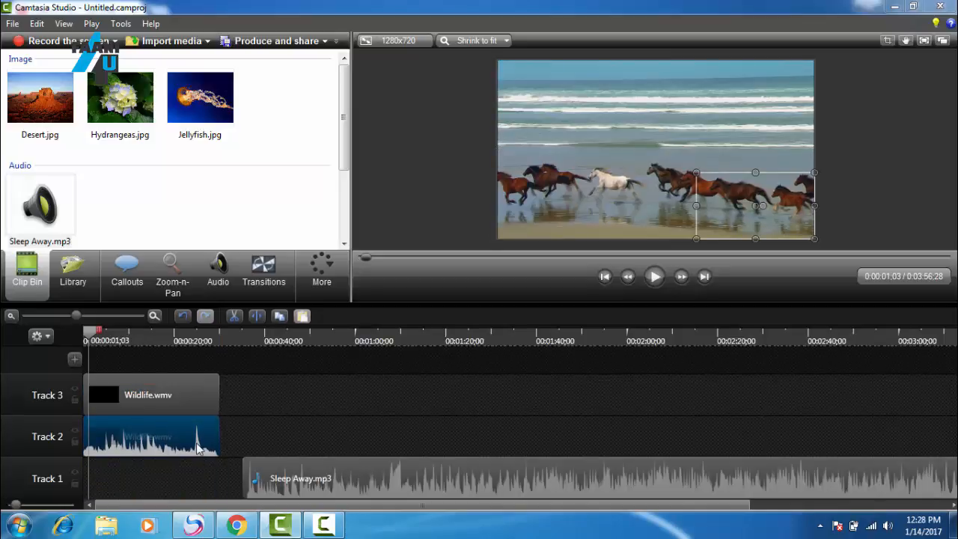
{"action": "left_click_drag", "start_coordinate": [337, 469], "coordinate": [166, 483]}
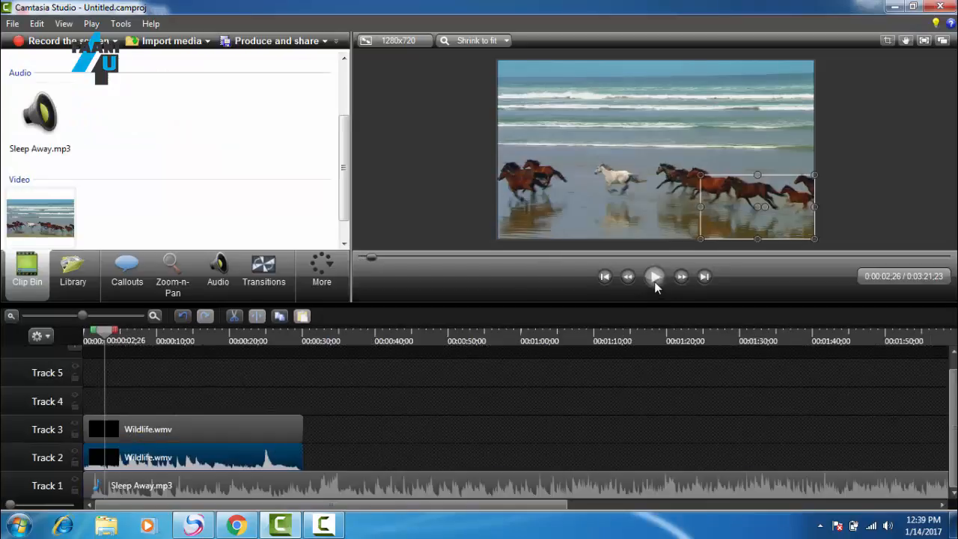
Step: Play the timeline to hear the music mixed with the video audio, pausing at about five seconds
{"action": "left_click", "coordinate": [654, 277]}
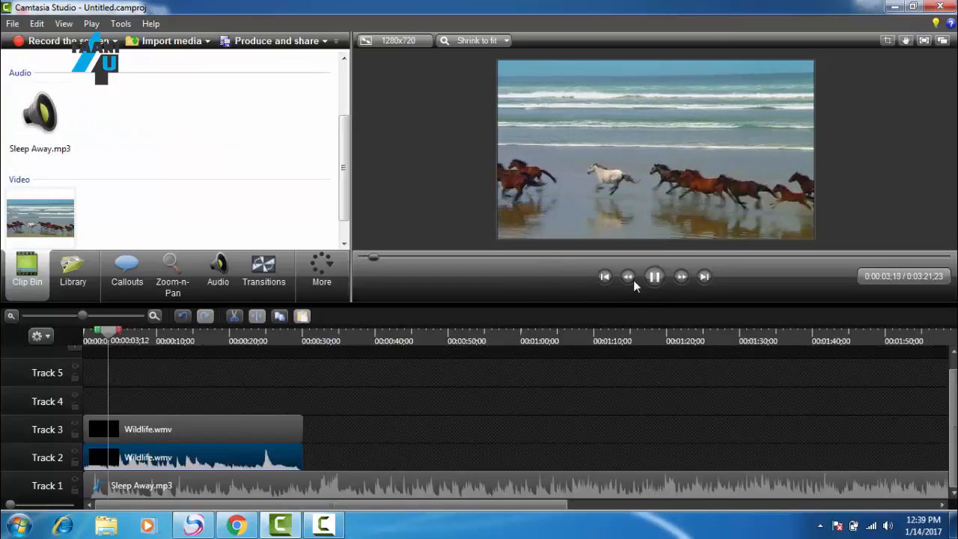
{"action": "left_click", "coordinate": [654, 277]}
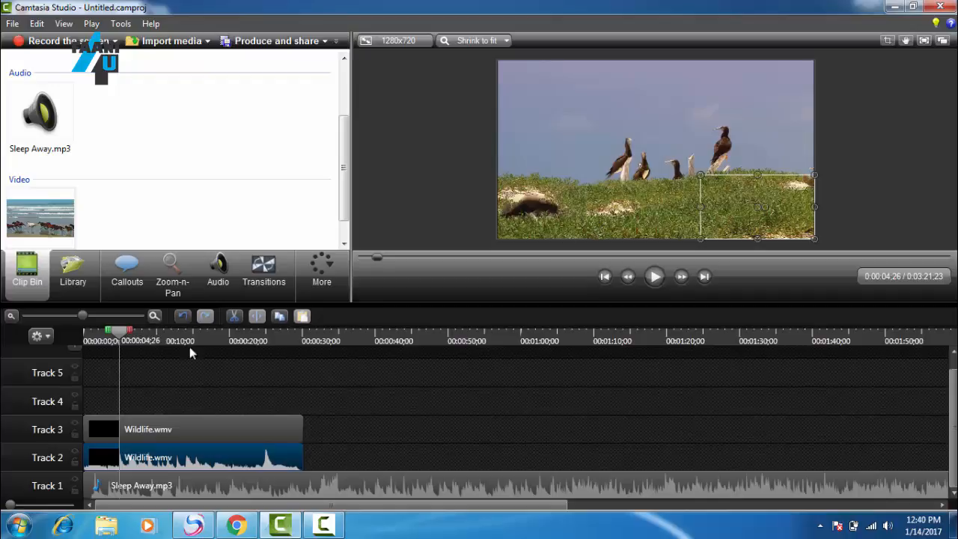
Step: Lower the audio of the Wildlife.wmv clip on Track 2 to silence and resume playback to check the sound
{"action": "right_click", "coordinate": [180, 455]}
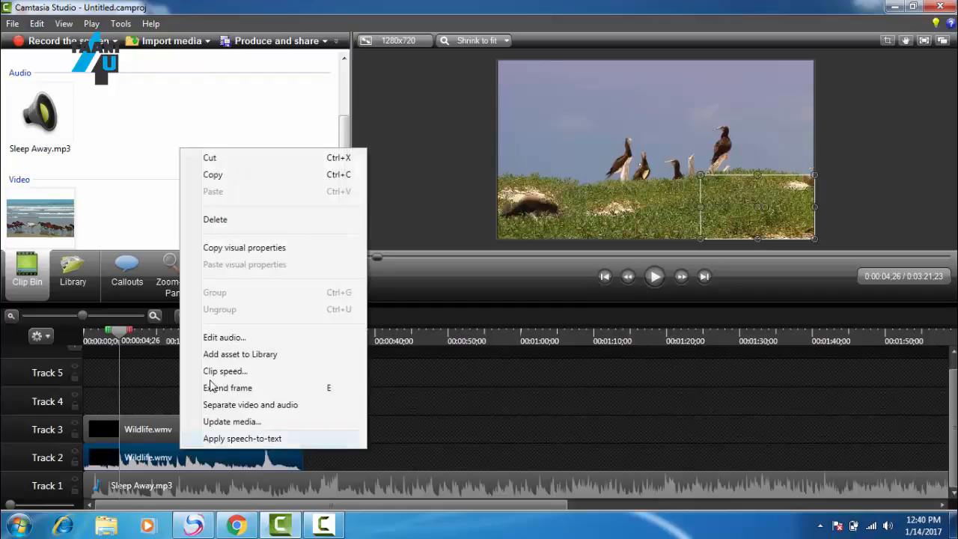
{"action": "left_click", "coordinate": [220, 337]}
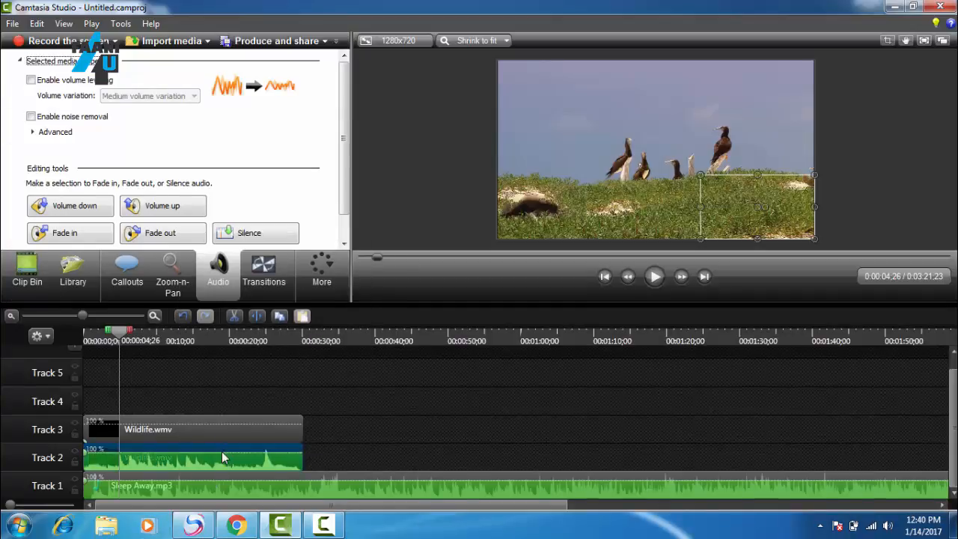
{"action": "left_click_drag", "start_coordinate": [222, 452], "coordinate": [218, 477]}
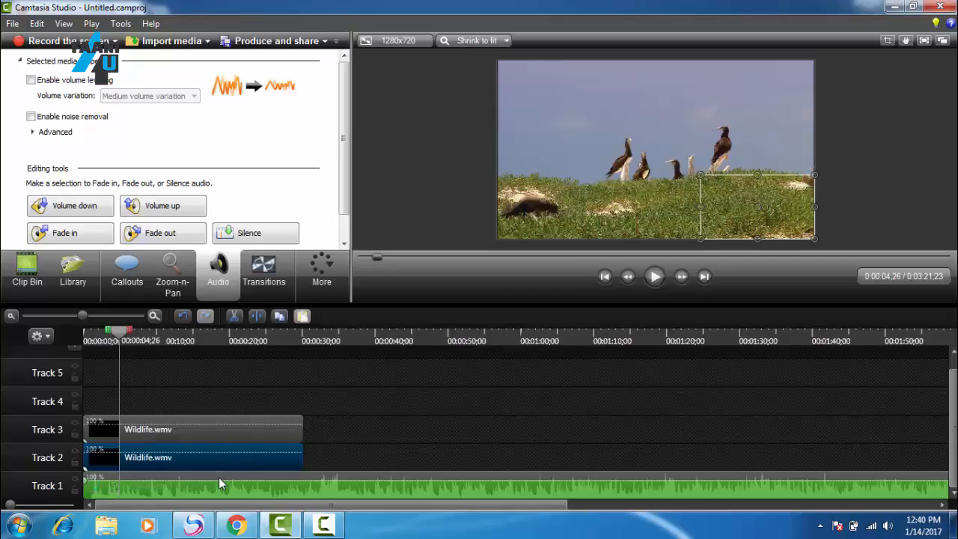
{"action": "left_click", "coordinate": [653, 279]}
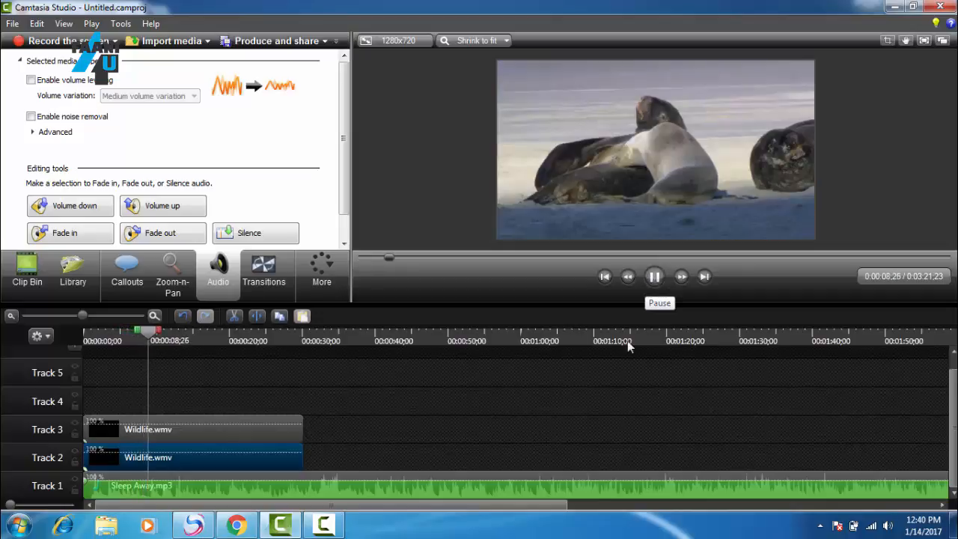
Step: Pause playback at about ten seconds and try to delete the Wildlife.wmv clip on Track 2 while audio editing is active
{"action": "left_click", "coordinate": [654, 278]}
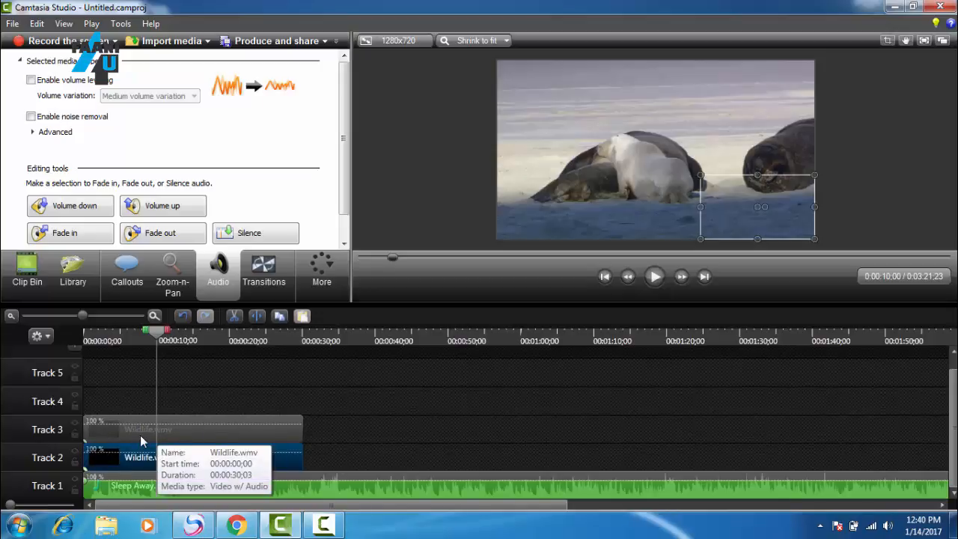
{"action": "right_click", "coordinate": [150, 455]}
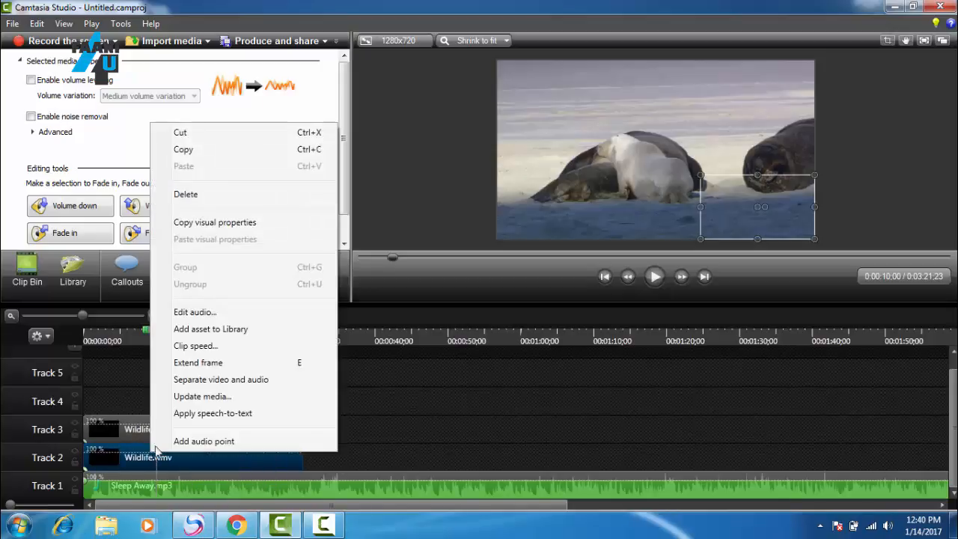
{"action": "left_click", "coordinate": [181, 196]}
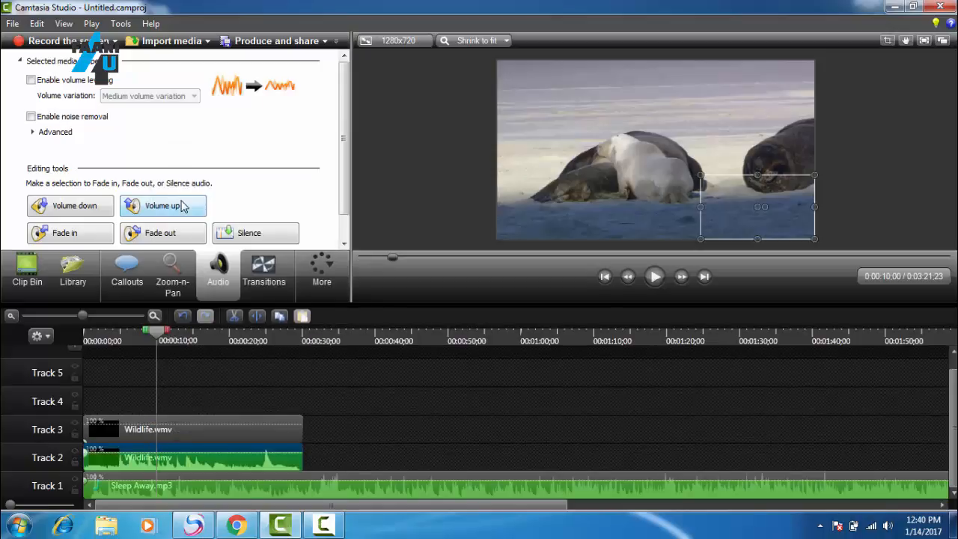
{"action": "right_click", "coordinate": [37, 464]}
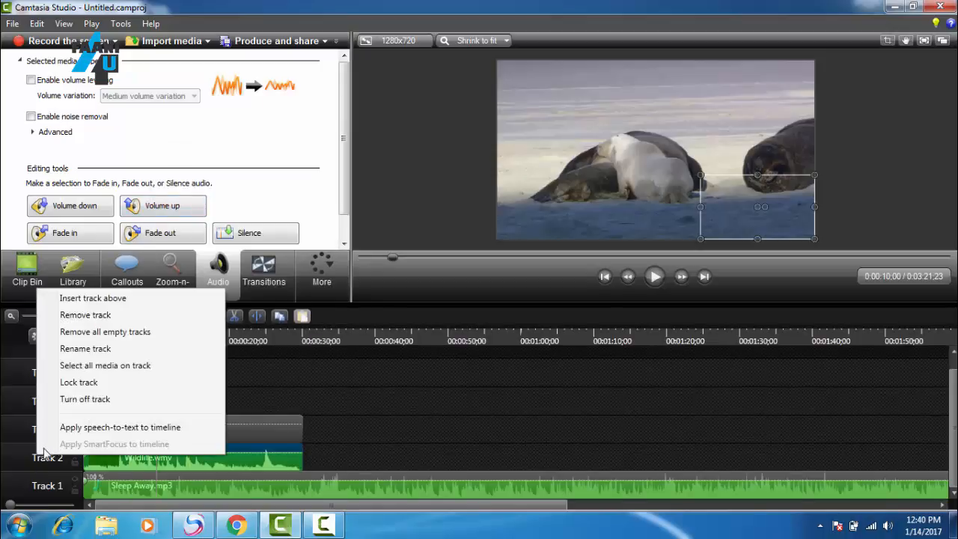
{"action": "left_click", "coordinate": [227, 462]}
{"action": "right_click", "coordinate": [227, 460]}
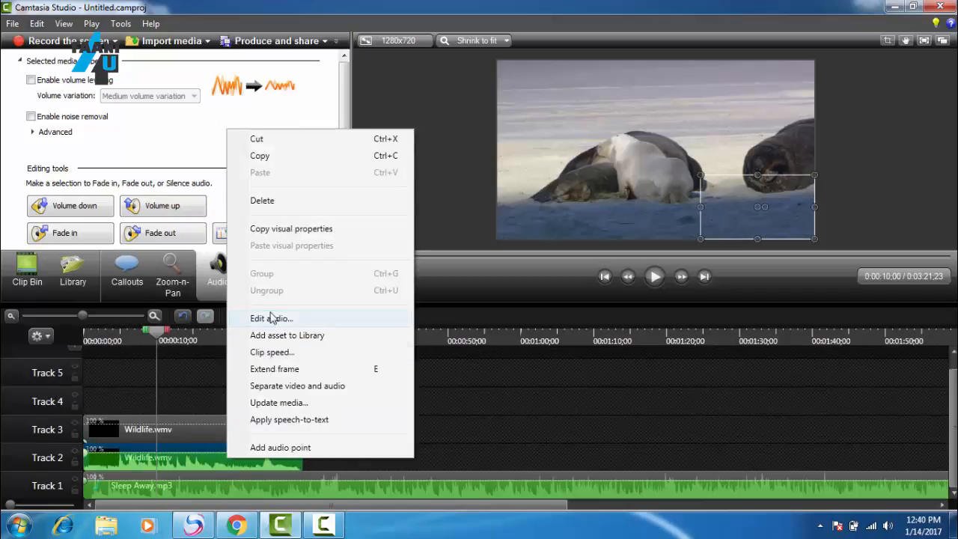
{"action": "left_click", "coordinate": [289, 202]}
{"action": "left_click", "coordinate": [346, 437]}
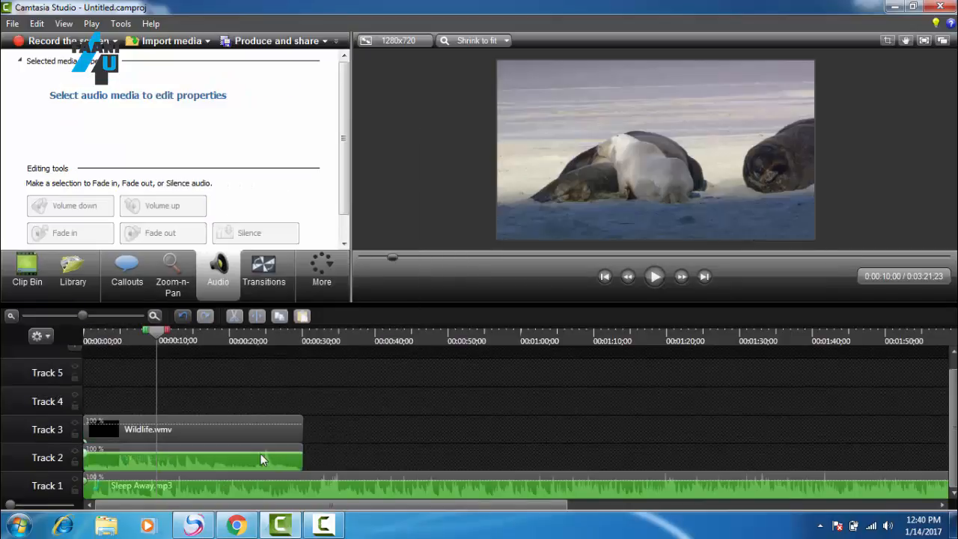
{"action": "right_click", "coordinate": [261, 454]}
{"action": "left_click", "coordinate": [434, 455]}
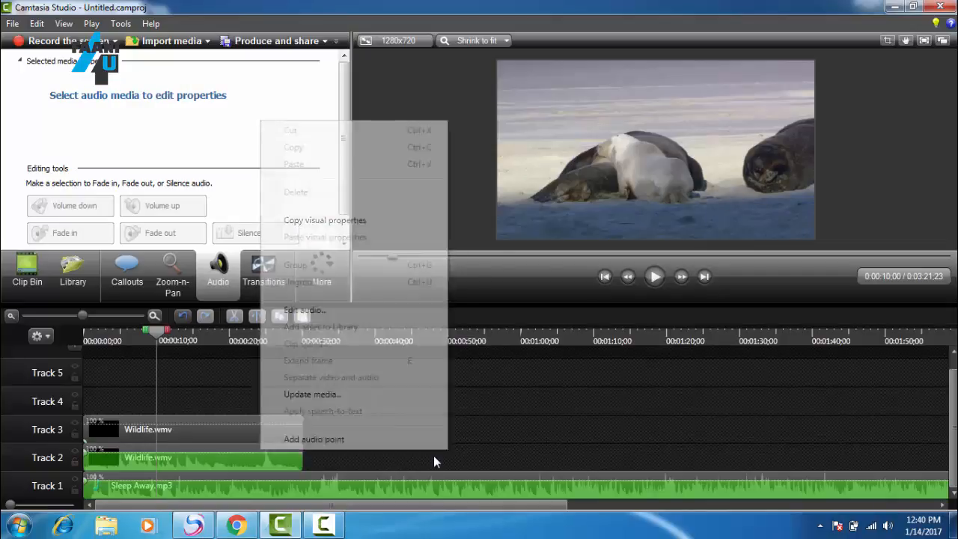
Step: Delete the Wildlife.wmv clip from Track 2 and move the Track 3 Wildlife.wmv clip down into its place
{"action": "left_click", "coordinate": [31, 291]}
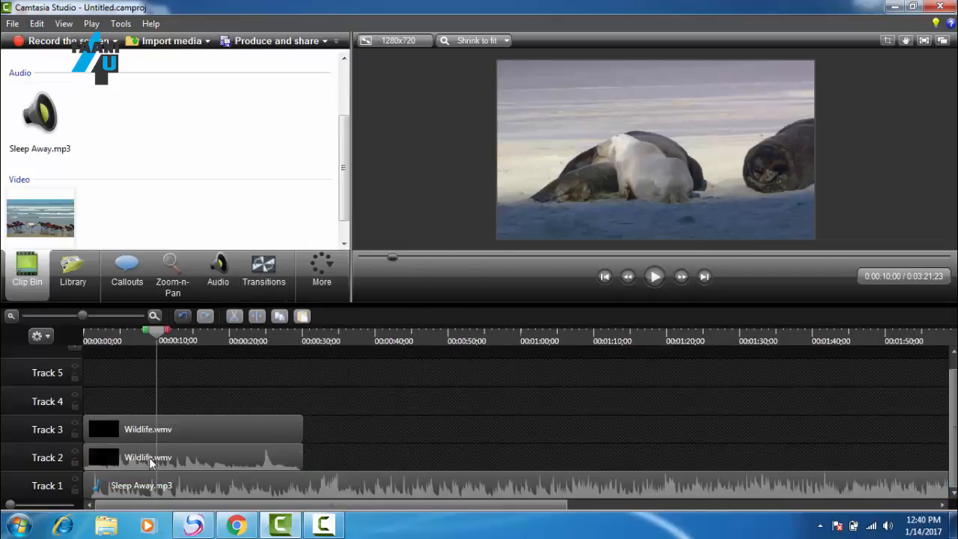
{"action": "right_click", "coordinate": [165, 463]}
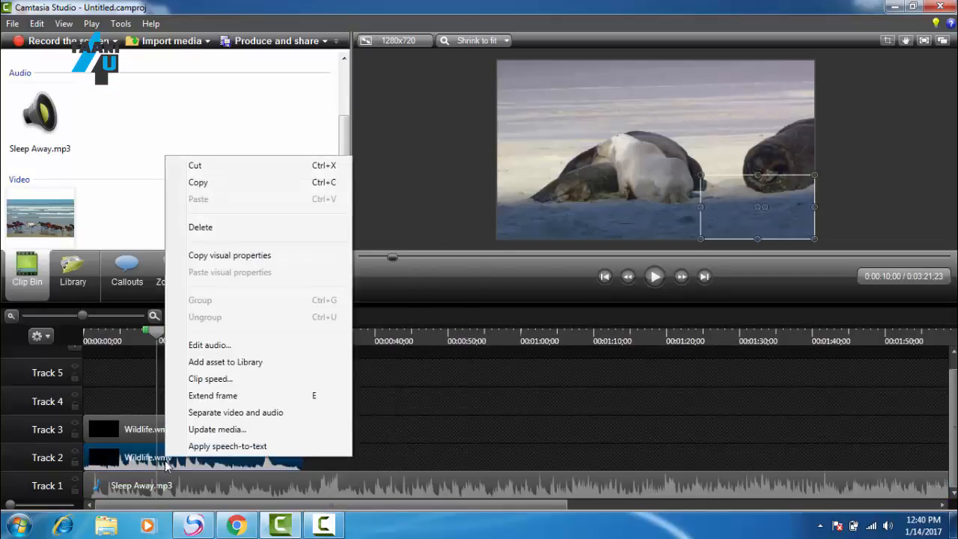
{"action": "left_click", "coordinate": [217, 229]}
{"action": "left_click_drag", "start_coordinate": [196, 429], "coordinate": [187, 458]}
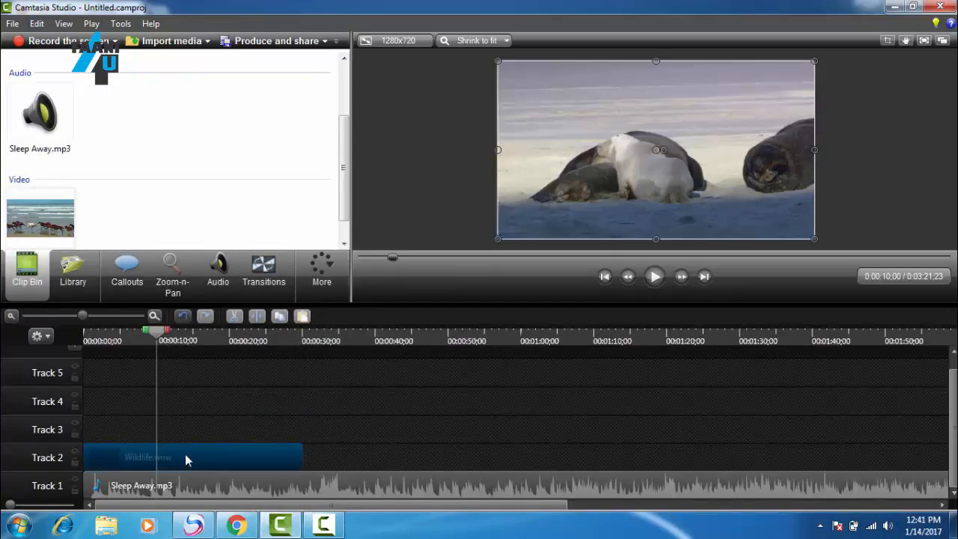
Step: Add Desert.jpg at the start of Track 3, shrink it into the video's upper-left corner, and preview it to about four seconds
{"action": "left_click_drag", "start_coordinate": [161, 334], "coordinate": [93, 345]}
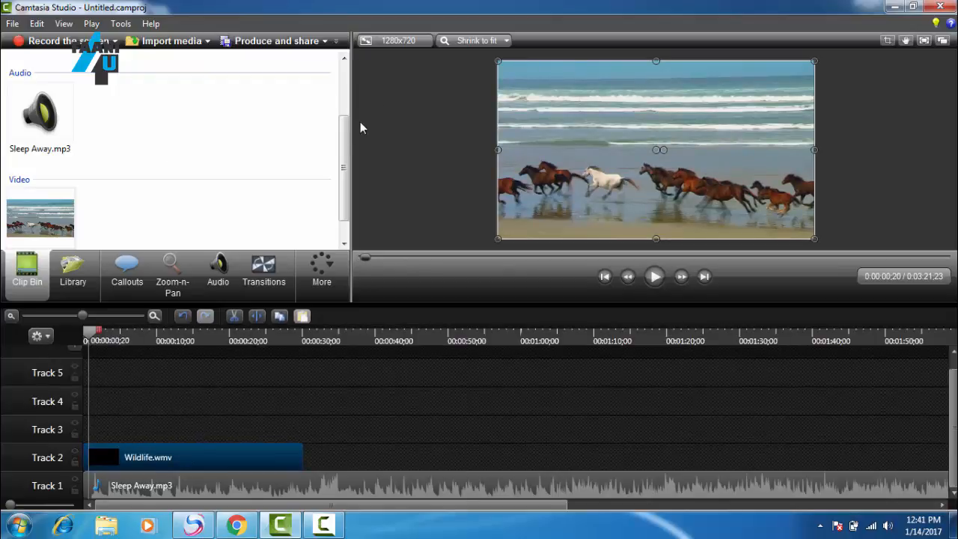
{"action": "left_click_drag", "start_coordinate": [344, 129], "coordinate": [345, 81]}
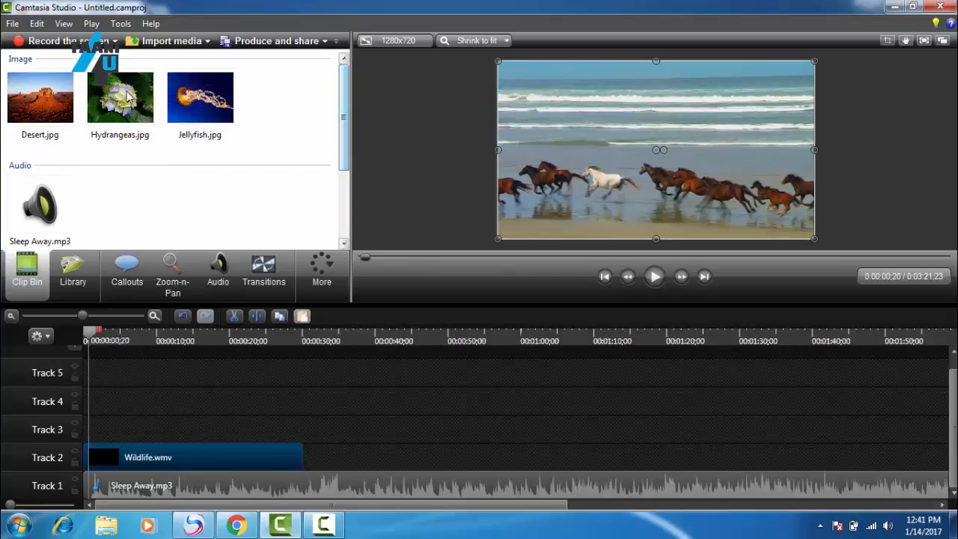
{"action": "left_click_drag", "start_coordinate": [27, 112], "coordinate": [97, 443]}
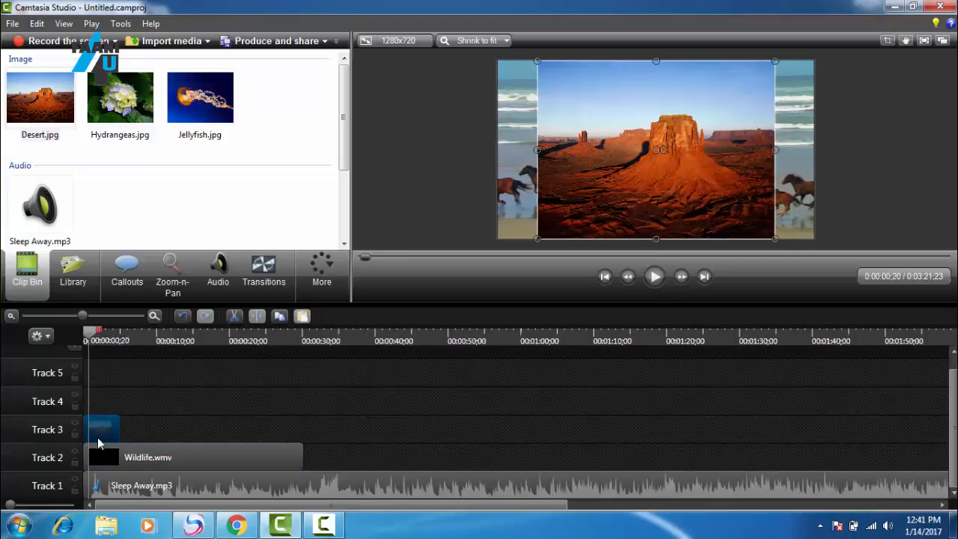
{"action": "left_click_drag", "start_coordinate": [537, 60], "coordinate": [516, 86]}
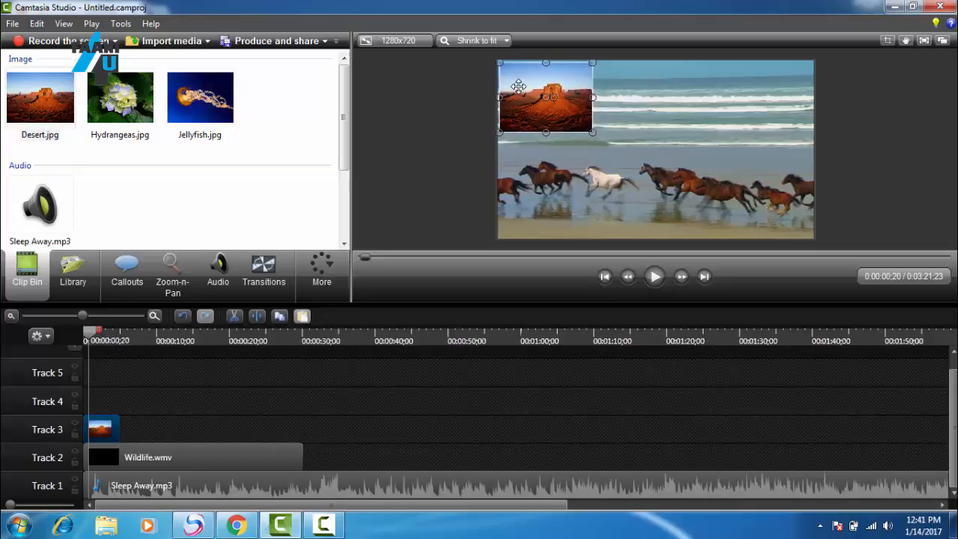
{"action": "left_click", "coordinate": [652, 280]}
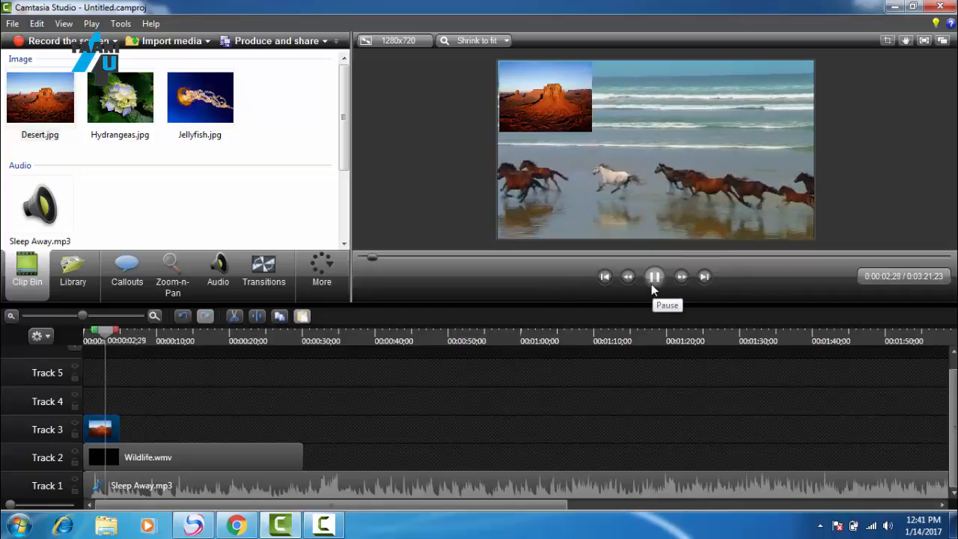
{"action": "left_click", "coordinate": [652, 283]}
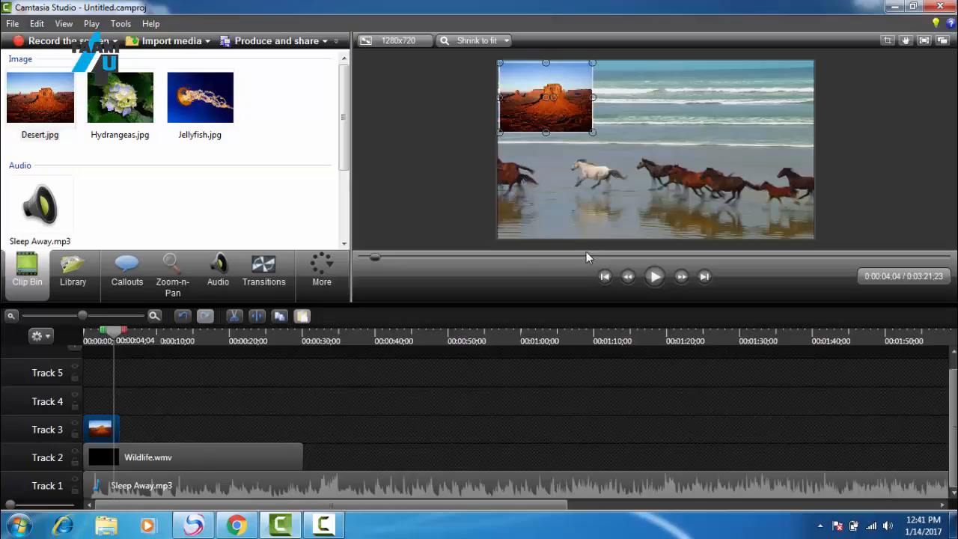
Step: Add Hydrangeas.jpg directly after Desert.jpg on Track 3, shrink it into the lower-right corner, and keep the Wildlife video aligned to the canvas
{"action": "left_click_drag", "start_coordinate": [149, 120], "coordinate": [124, 411]}
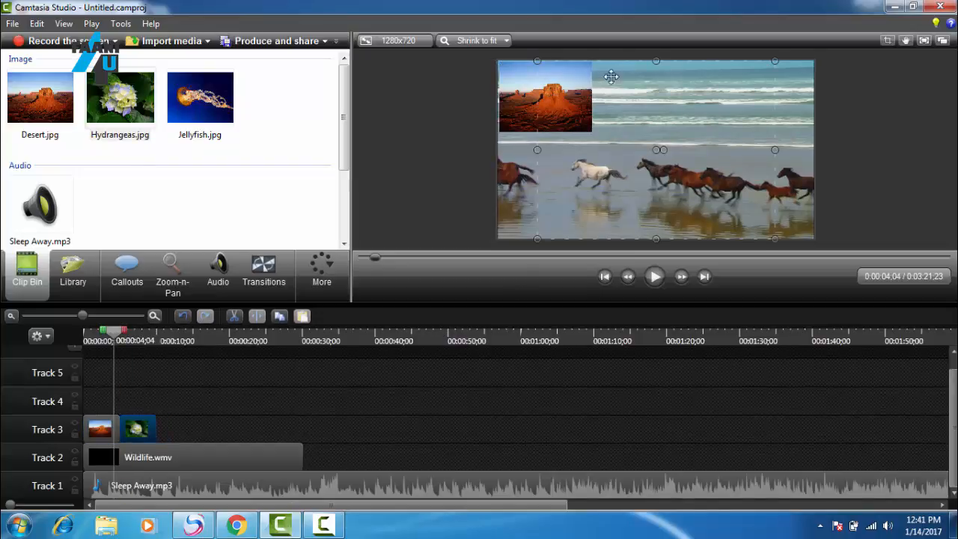
{"action": "left_click_drag", "start_coordinate": [537, 62], "coordinate": [667, 159]}
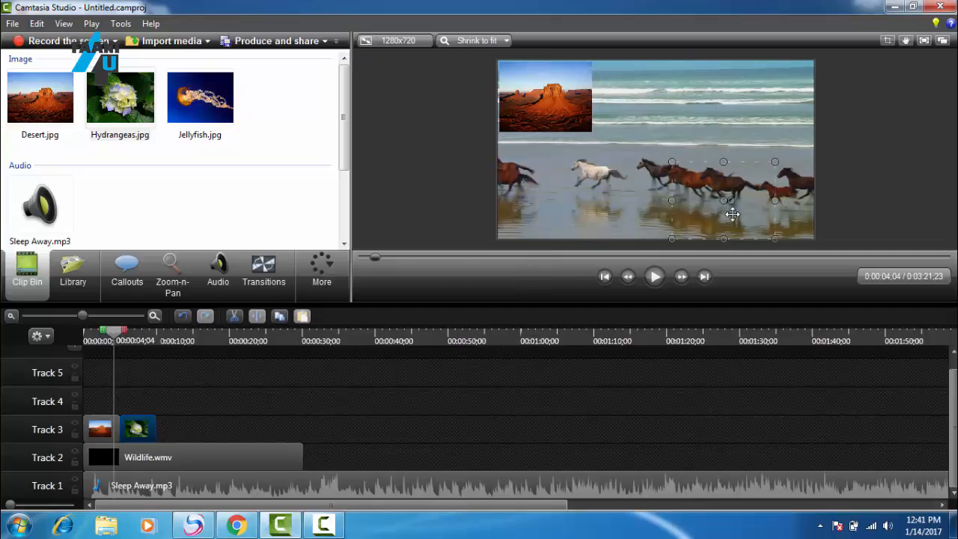
{"action": "mouse_move", "coordinate": [732, 215]}
{"action": "left_mouse_down"}
{"action": "mouse_move", "coordinate": [740, 216]}
{"action": "mouse_move", "coordinate": [725, 215]}
{"action": "left_mouse_up"}
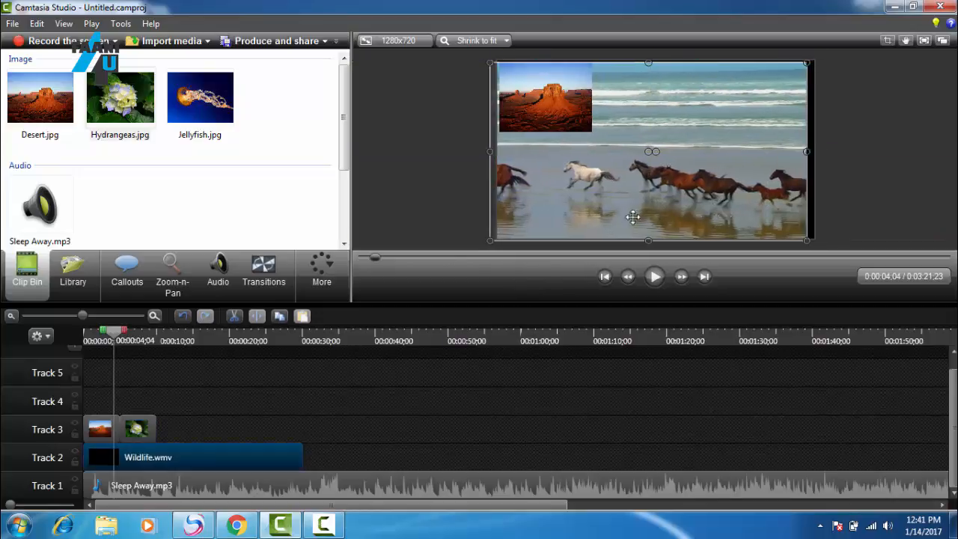
{"action": "left_click_drag", "start_coordinate": [114, 331], "coordinate": [127, 336]}
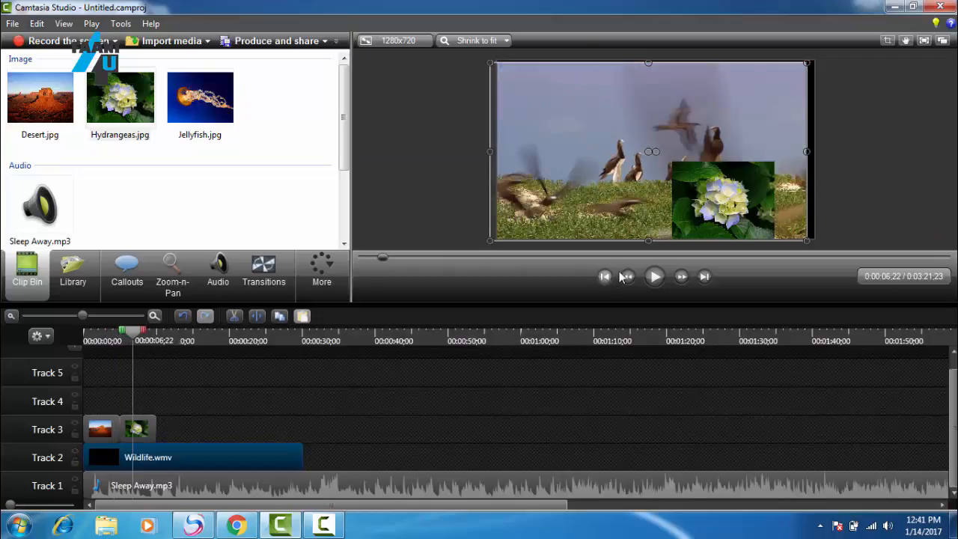
{"action": "left_click_drag", "start_coordinate": [734, 203], "coordinate": [772, 203]}
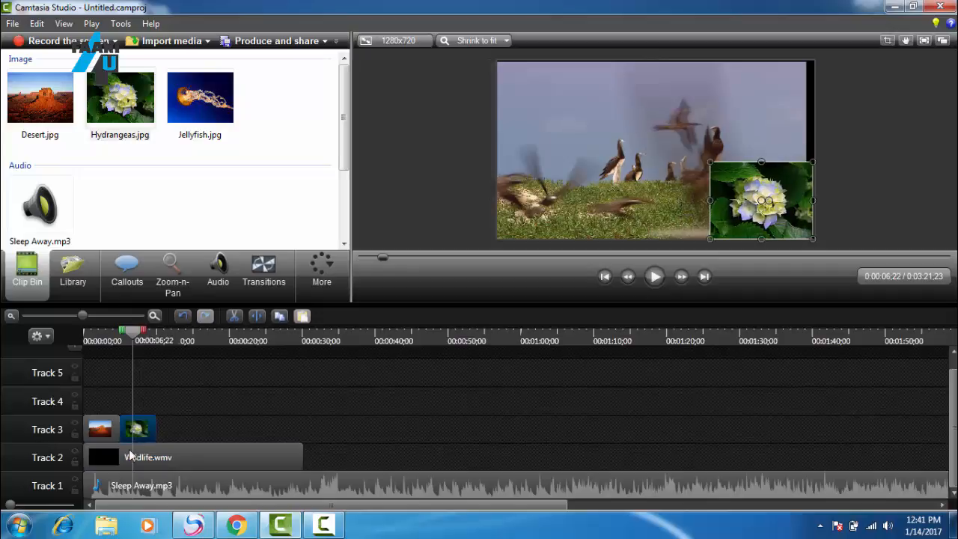
{"action": "left_click", "coordinate": [142, 458]}
{"action": "left_click_drag", "start_coordinate": [577, 209], "coordinate": [584, 209]}
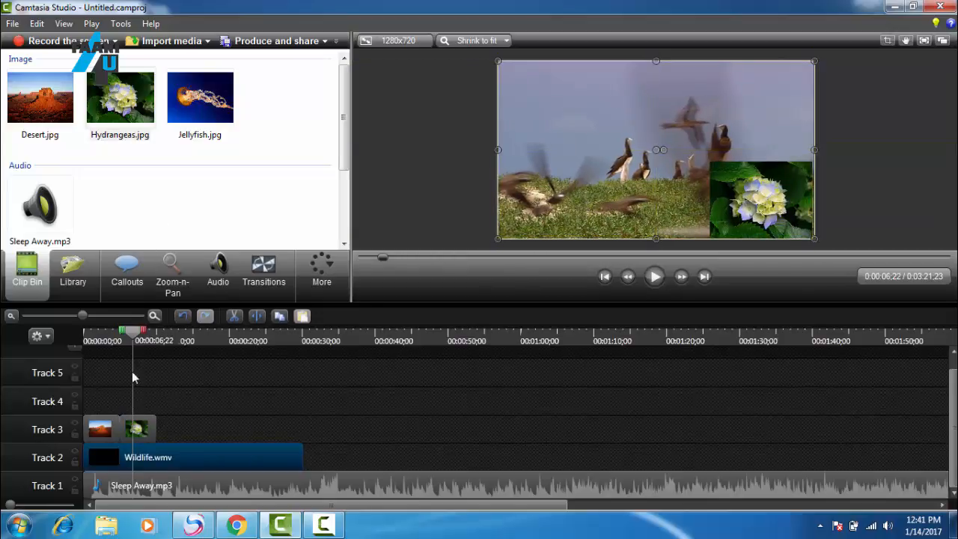
Step: Play the timeline from the start to see both images appear in turn, pausing at about ten seconds
{"action": "left_click_drag", "start_coordinate": [137, 341], "coordinate": [86, 341]}
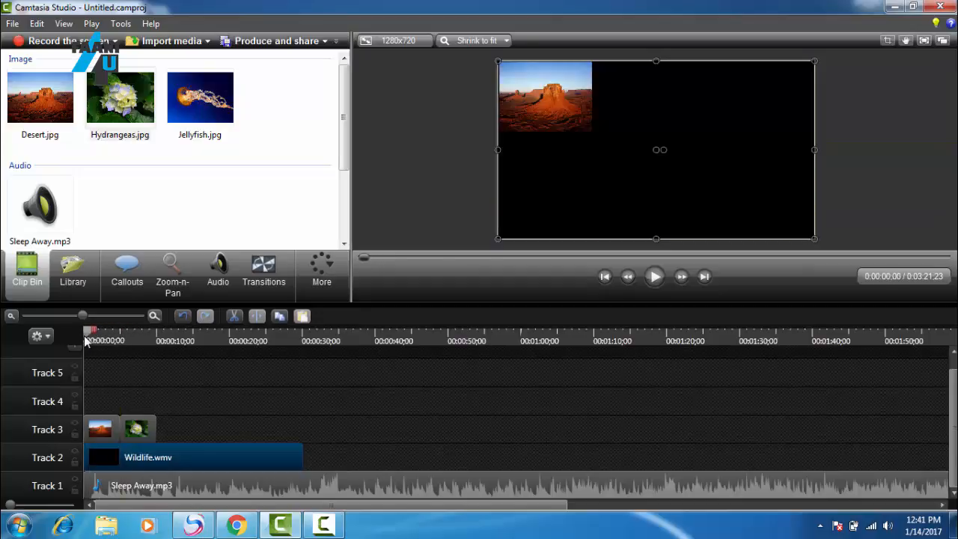
{"action": "left_click", "coordinate": [655, 277]}
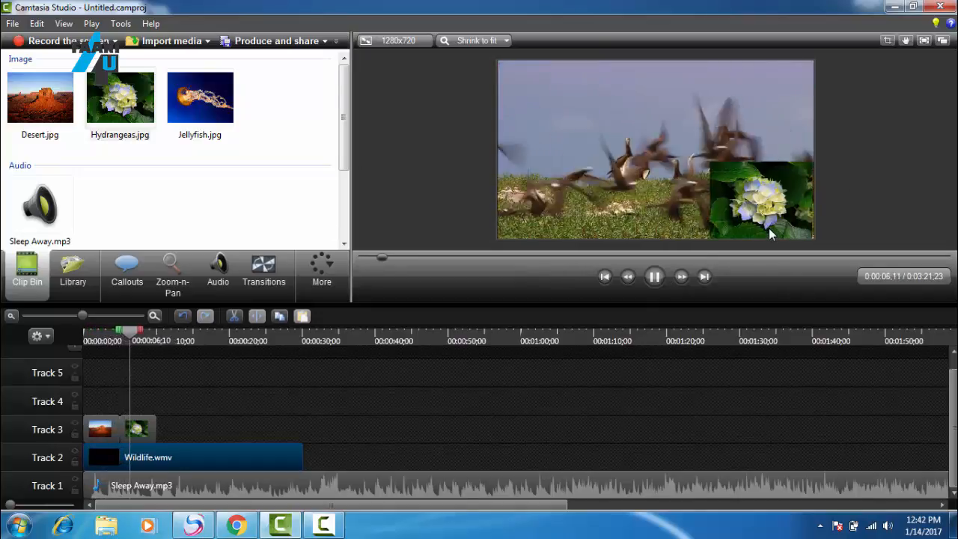
{"action": "left_click", "coordinate": [655, 277]}
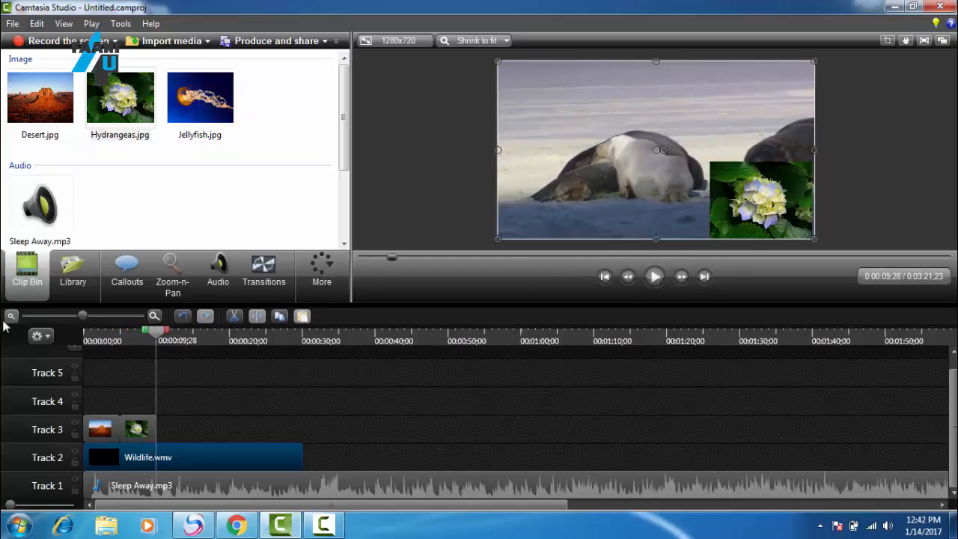
Step: Move Hydrangeas.jpg to the start of Track 4 above Desert.jpg and preview both images together to about four seconds
{"action": "left_click_drag", "start_coordinate": [146, 337], "coordinate": [50, 338]}
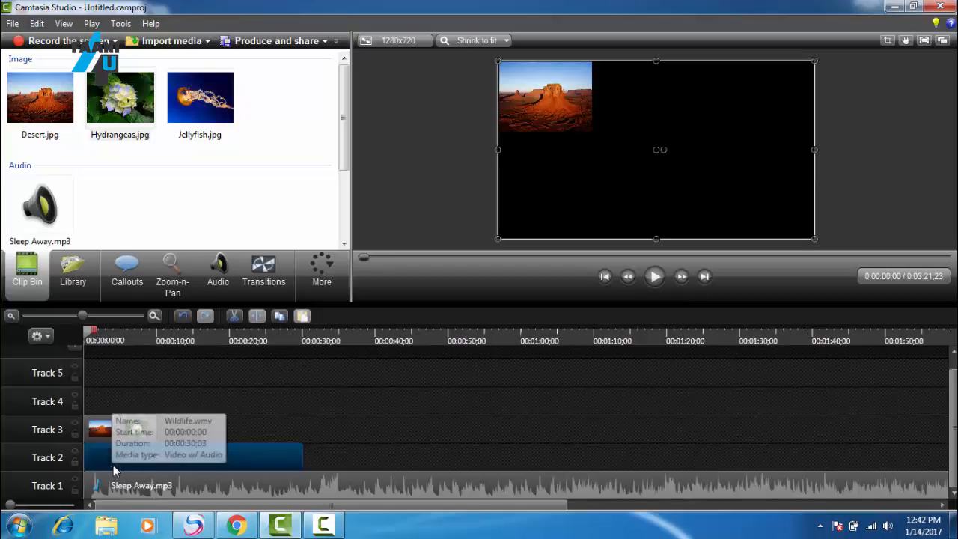
{"action": "left_click_drag", "start_coordinate": [138, 443], "coordinate": [136, 427]}
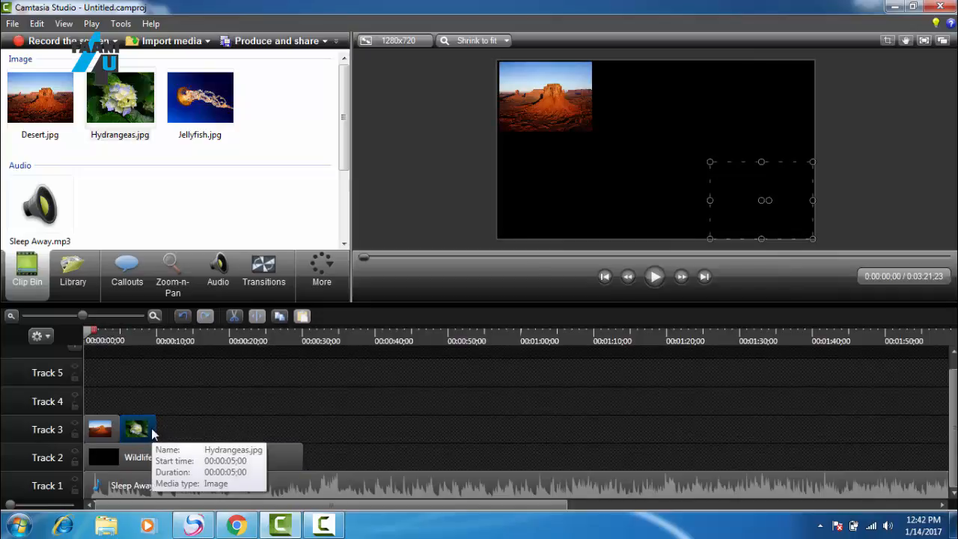
{"action": "left_click_drag", "start_coordinate": [151, 433], "coordinate": [95, 405]}
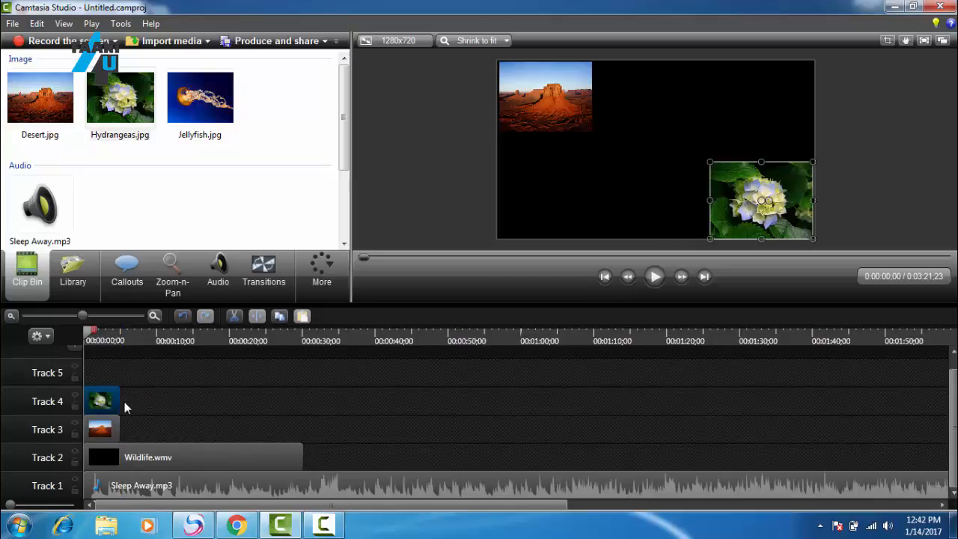
{"action": "mouse_move", "coordinate": [119, 401]}
{"action": "left_mouse_down"}
{"action": "mouse_move", "coordinate": [192, 397]}
{"action": "mouse_move", "coordinate": [119, 402]}
{"action": "left_mouse_up"}
{"action": "mouse_move", "coordinate": [119, 402]}
{"action": "left_mouse_down"}
{"action": "mouse_move", "coordinate": [183, 399]}
{"action": "mouse_move", "coordinate": [120, 401]}
{"action": "left_mouse_up"}
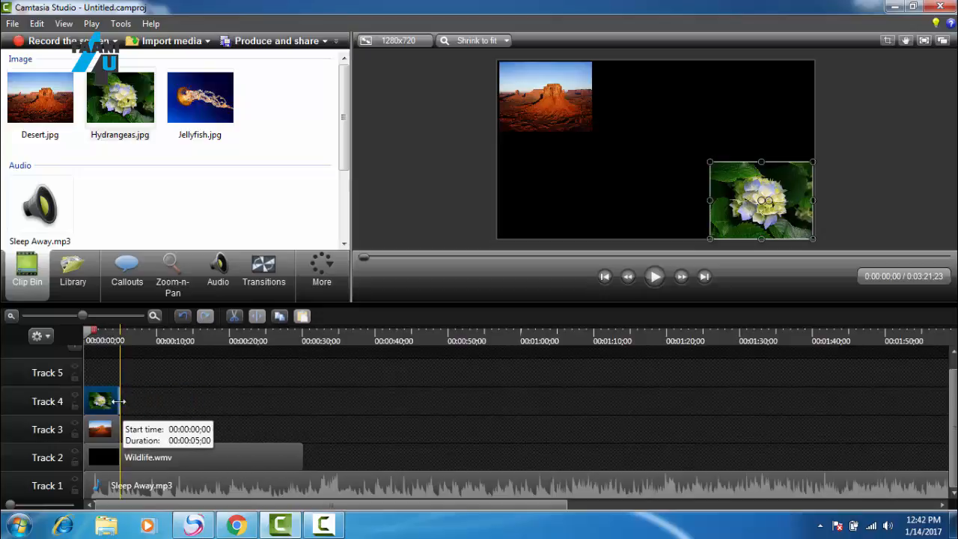
{"action": "left_click", "coordinate": [649, 277]}
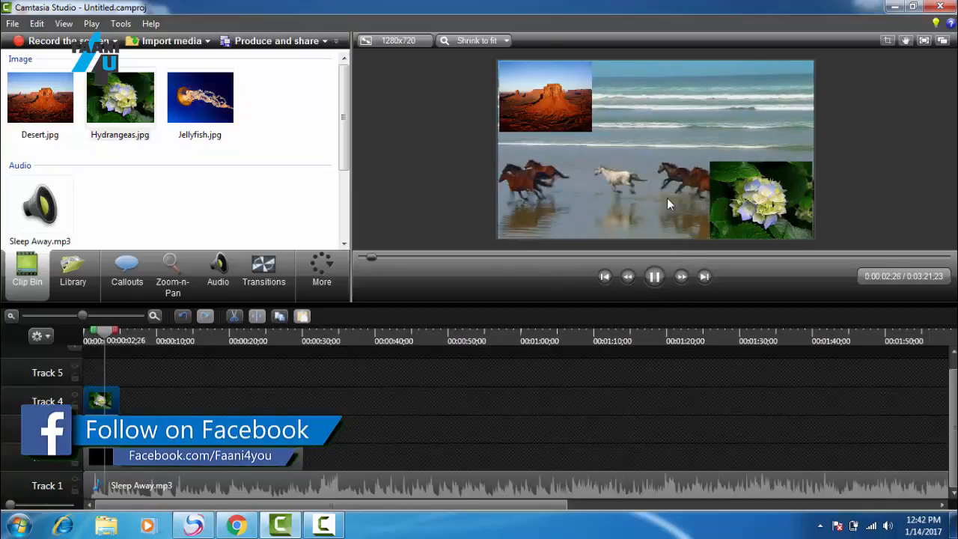
{"action": "left_click", "coordinate": [654, 276]}
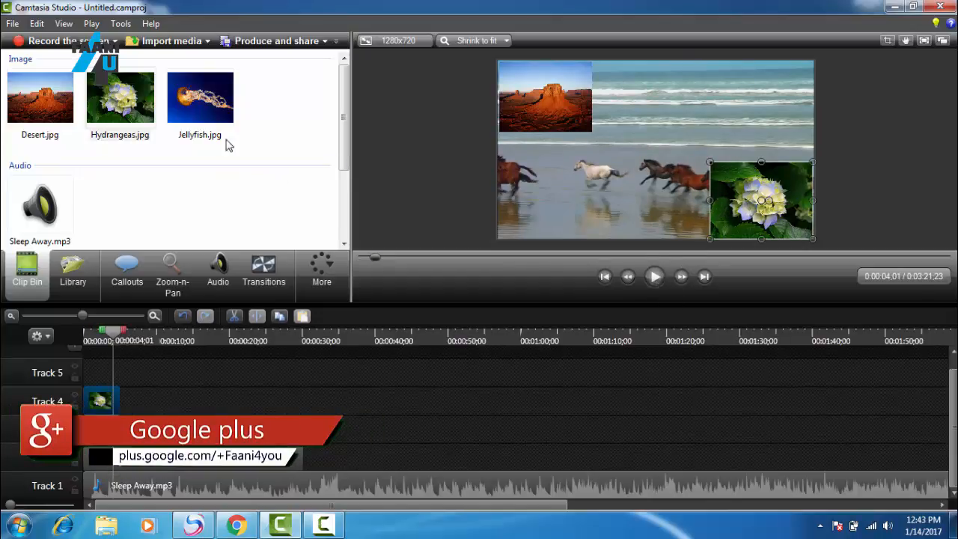
Step: Add Jellyfish.jpg at the start of Track 5 and shrink it into the video's lower-left corner
{"action": "left_click_drag", "start_coordinate": [198, 112], "coordinate": [90, 377]}
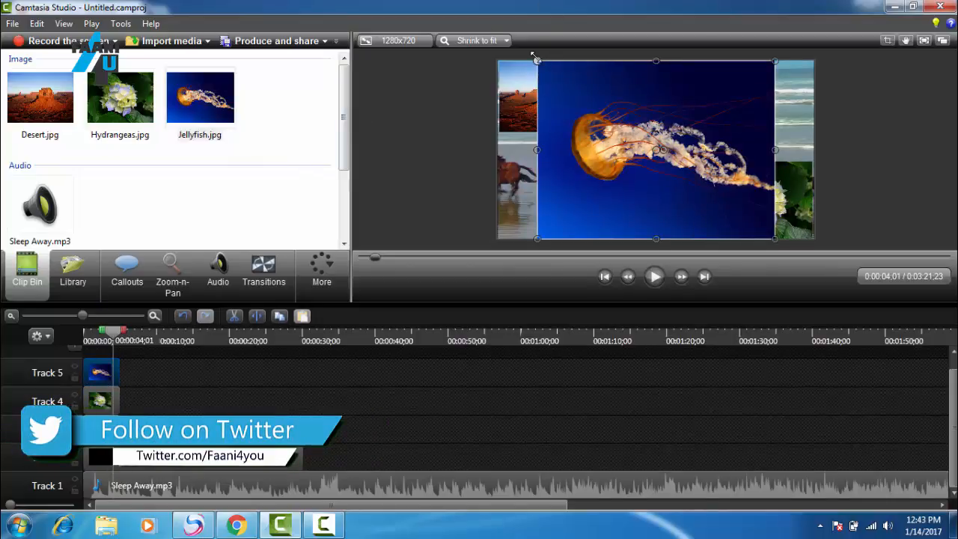
{"action": "left_click_drag", "start_coordinate": [536, 60], "coordinate": [672, 162]}
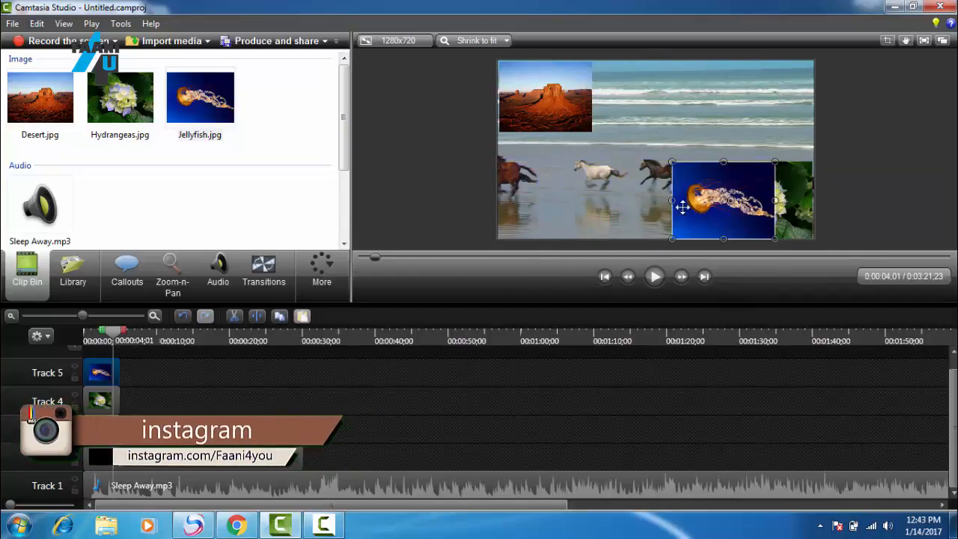
{"action": "left_click_drag", "start_coordinate": [683, 207], "coordinate": [524, 200]}
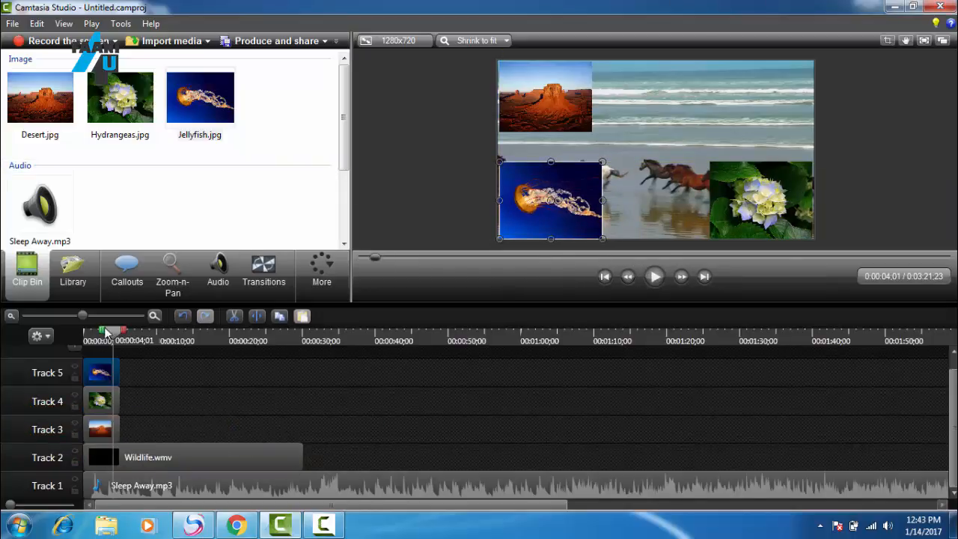
Step: Play the timeline from the start to check the three overlaid images, pausing at about four seconds
{"action": "left_click_drag", "start_coordinate": [114, 332], "coordinate": [26, 338]}
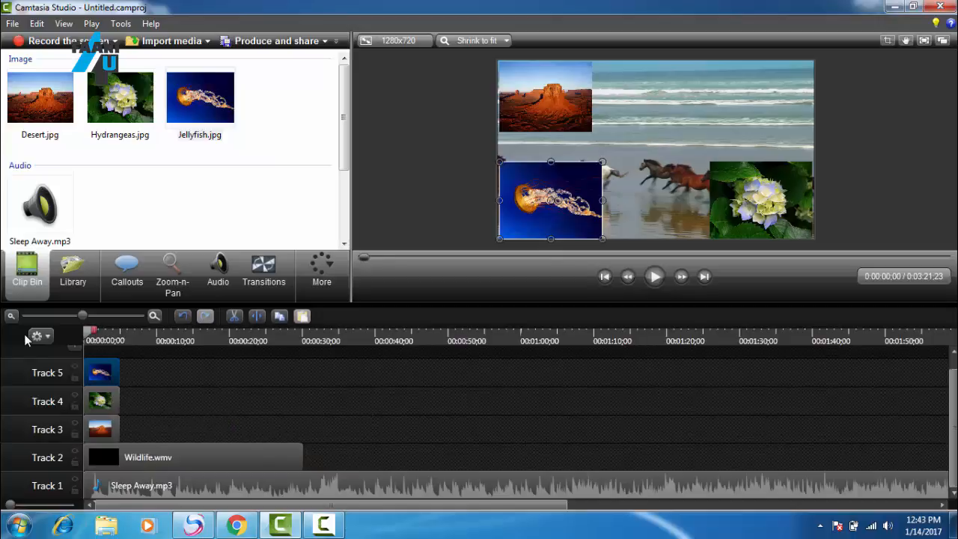
{"action": "left_click", "coordinate": [654, 277]}
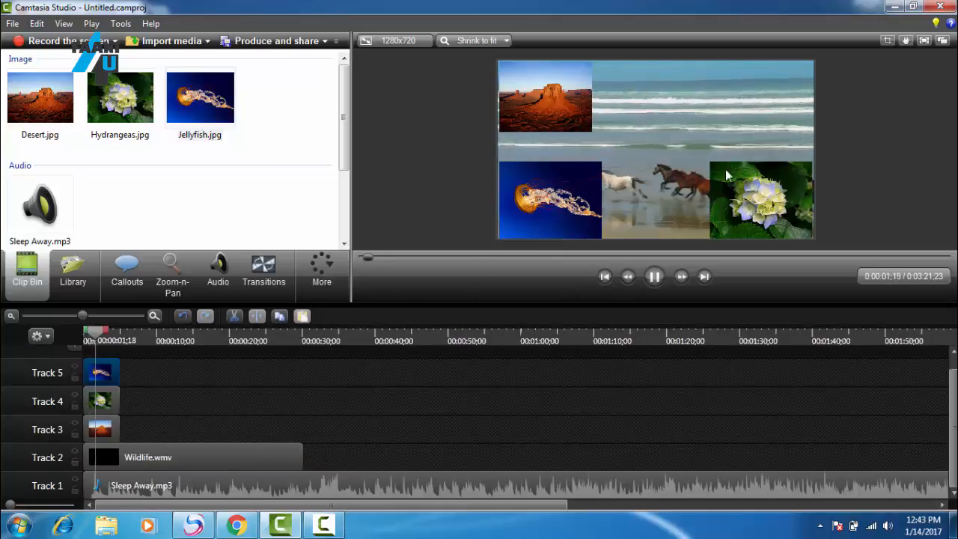
{"action": "left_click", "coordinate": [655, 277]}
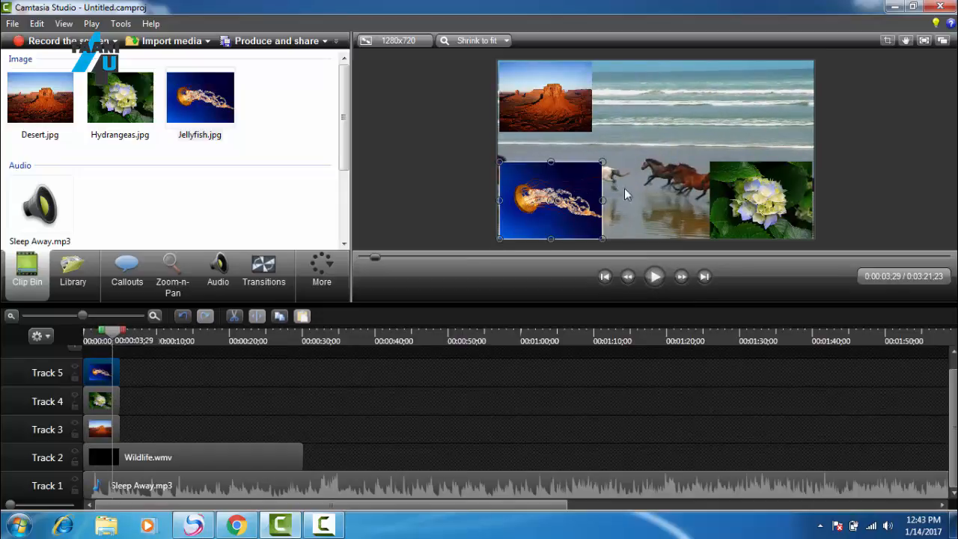